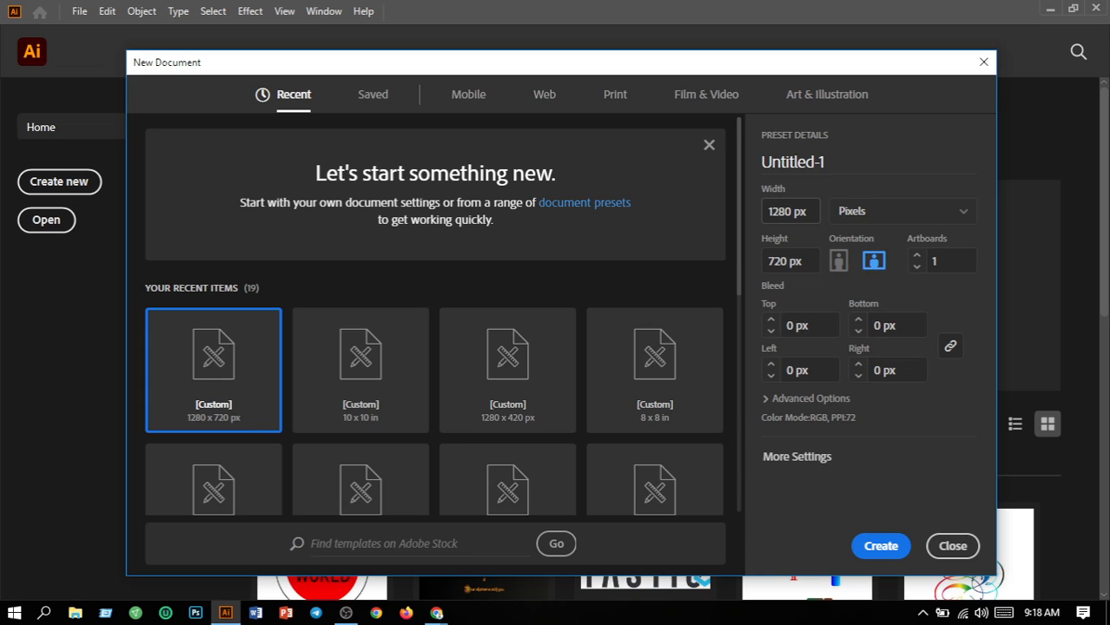
- Create a new document measuring 10 x 10 in, with inches as the unit
click(931, 212)
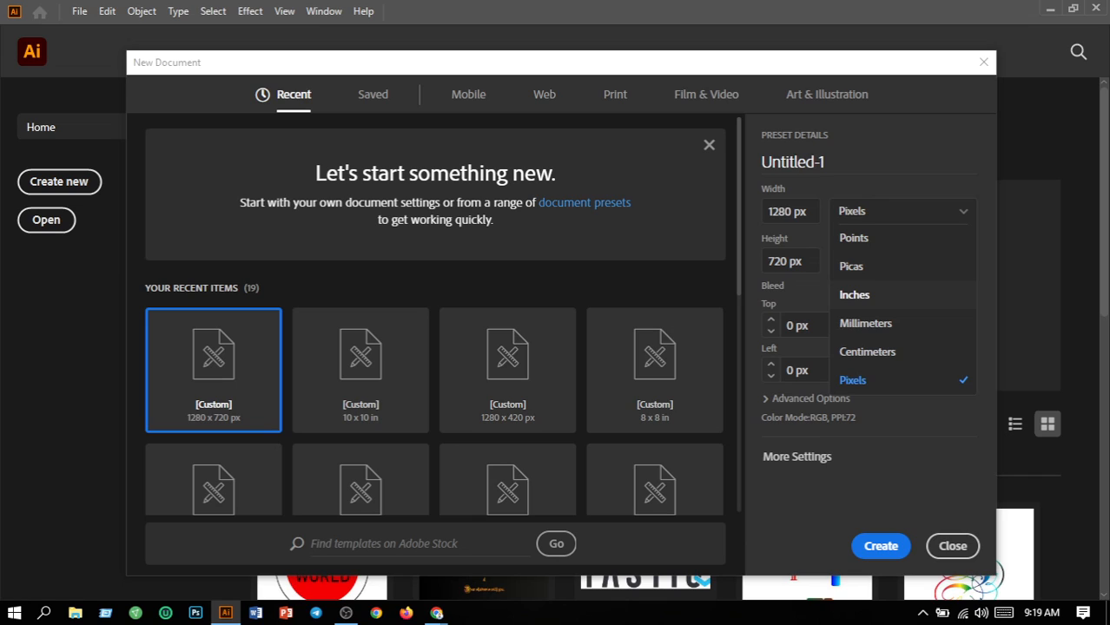
click(855, 295)
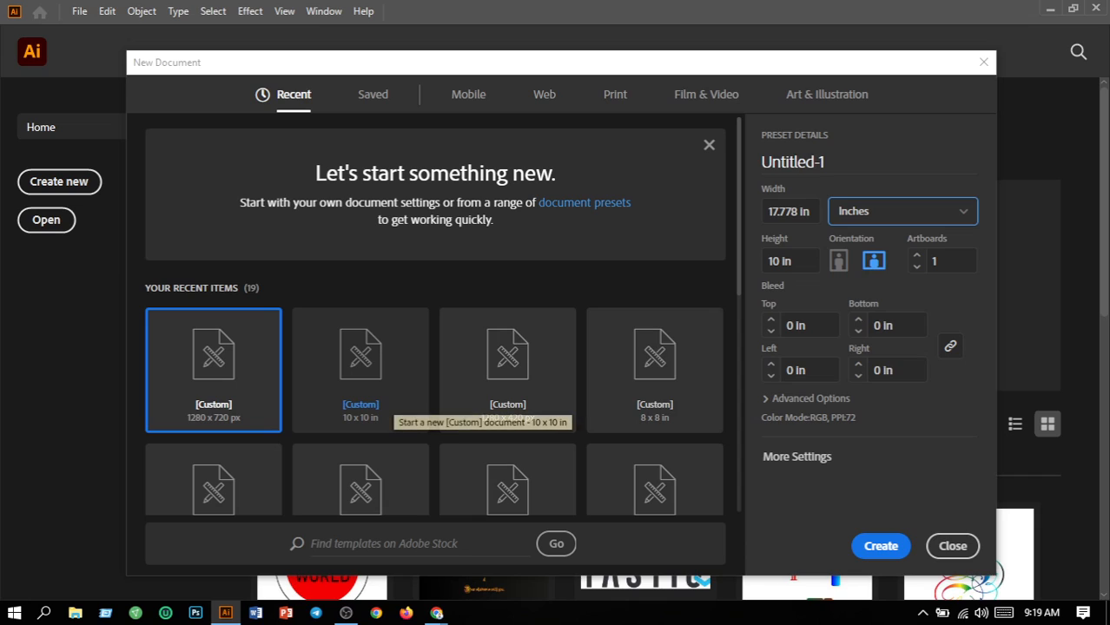
click(391, 399)
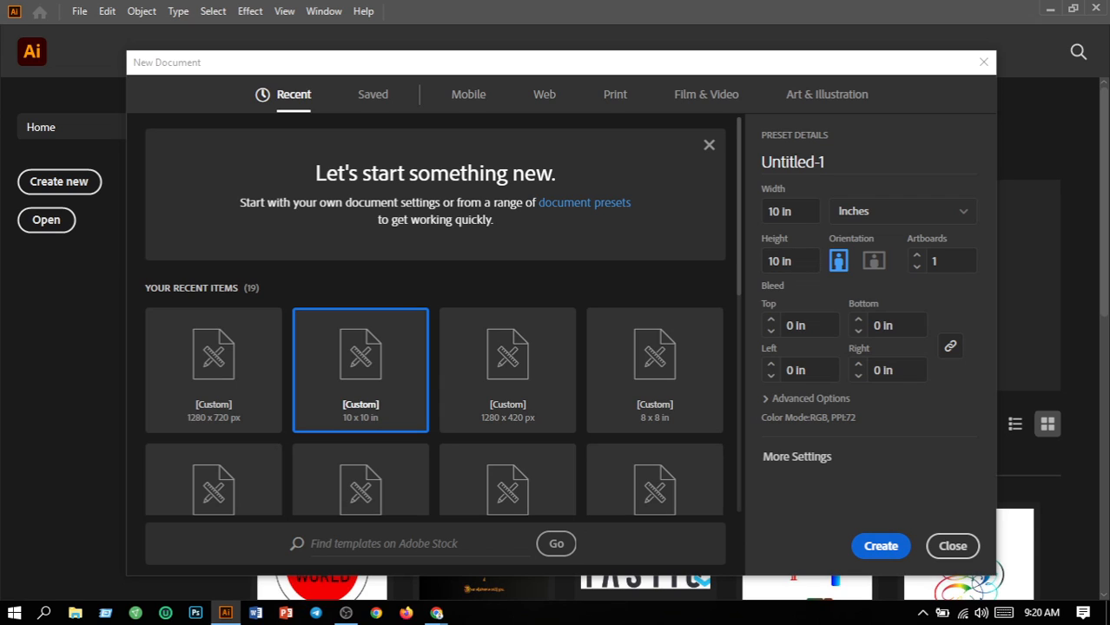
click(881, 547)
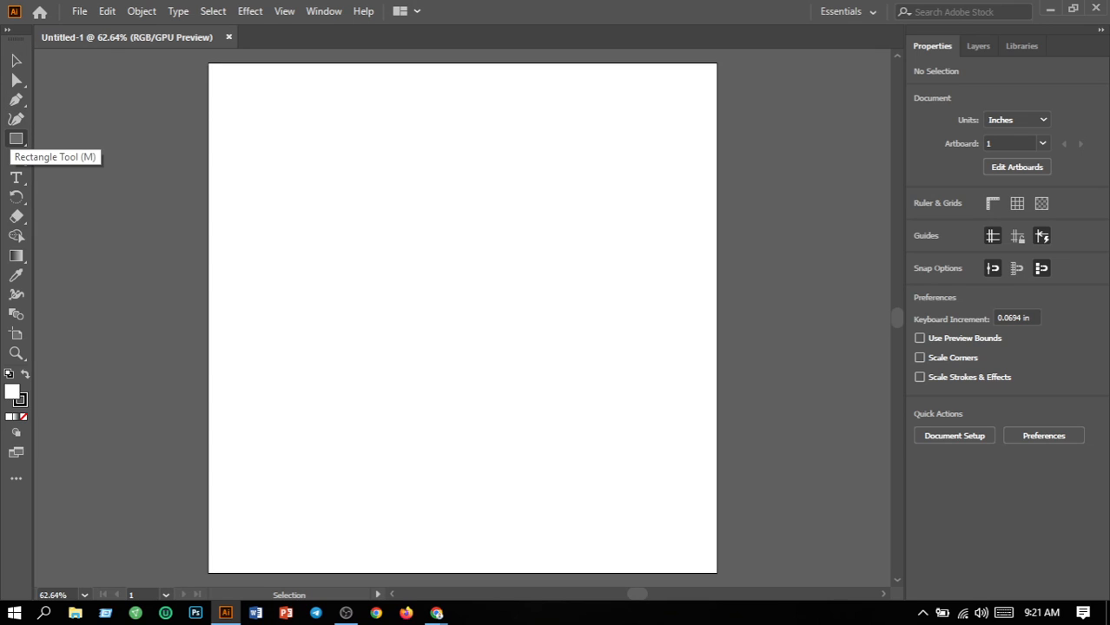
right_click(16, 139)
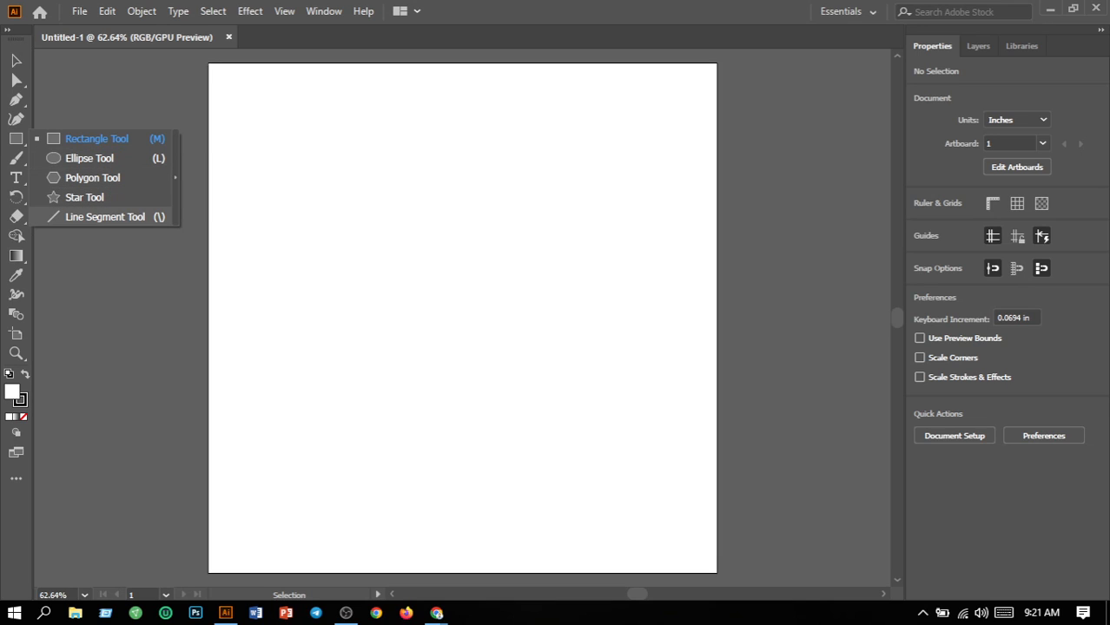
click(16, 158)
click(17, 158)
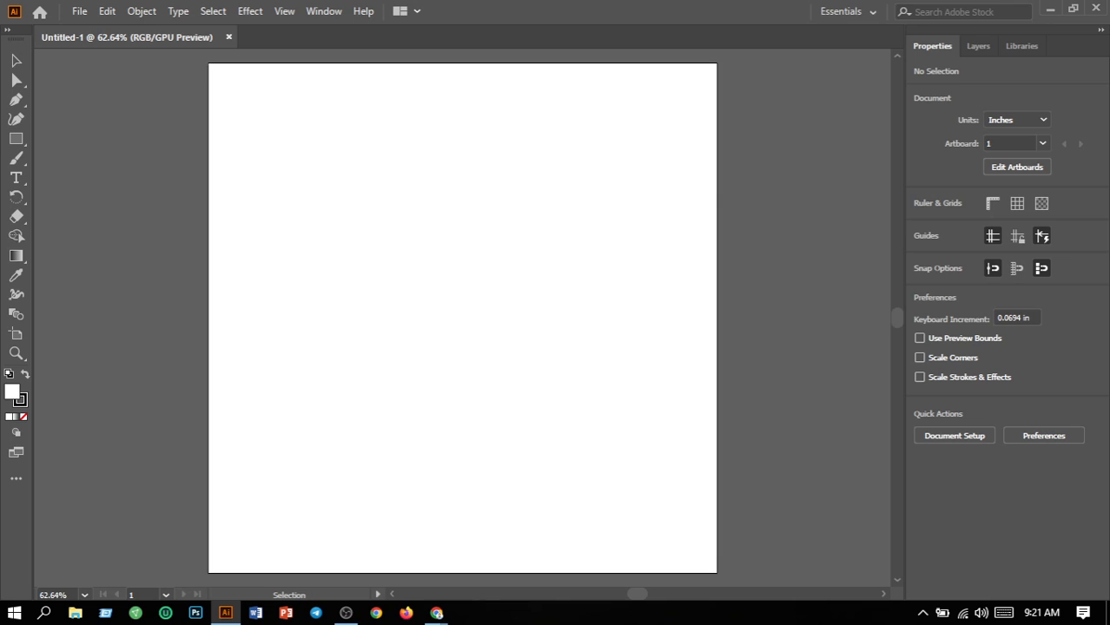
key(t)
click(16, 99)
key(Escape)
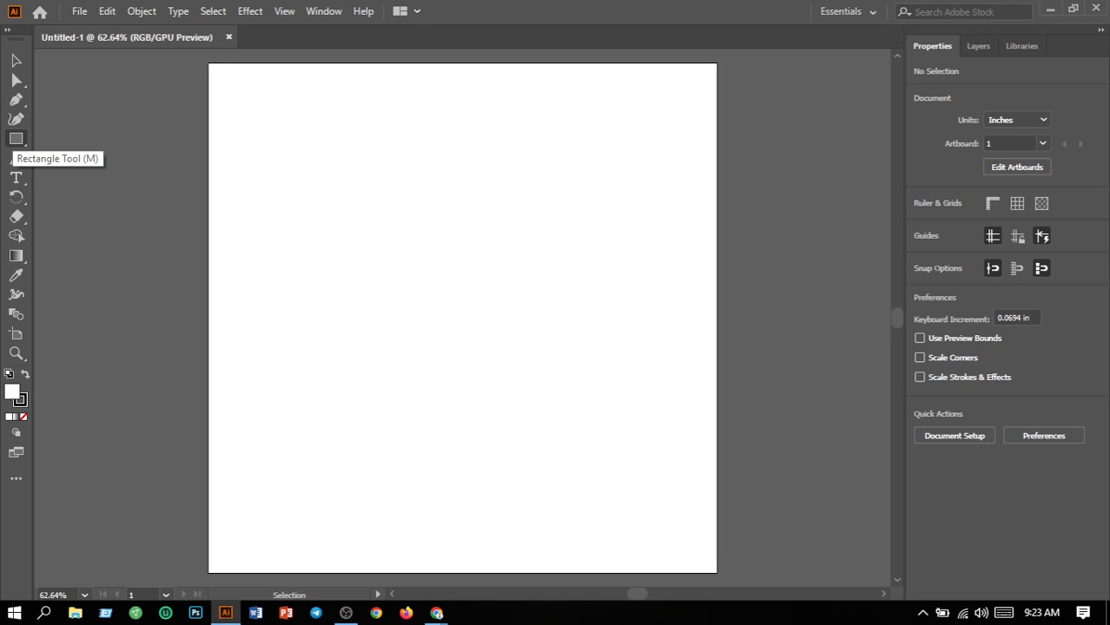
- Draw an arched curve about 2.15 in wide with the Pen tool and remove the end anchor's outgoing handle
click(15, 99)
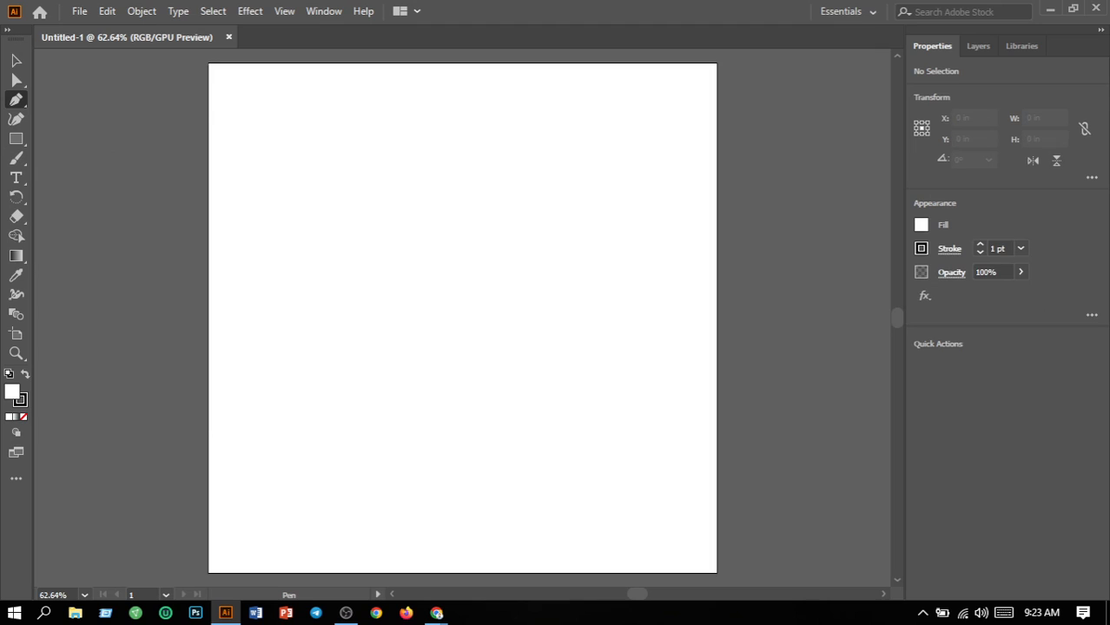
click(339, 216)
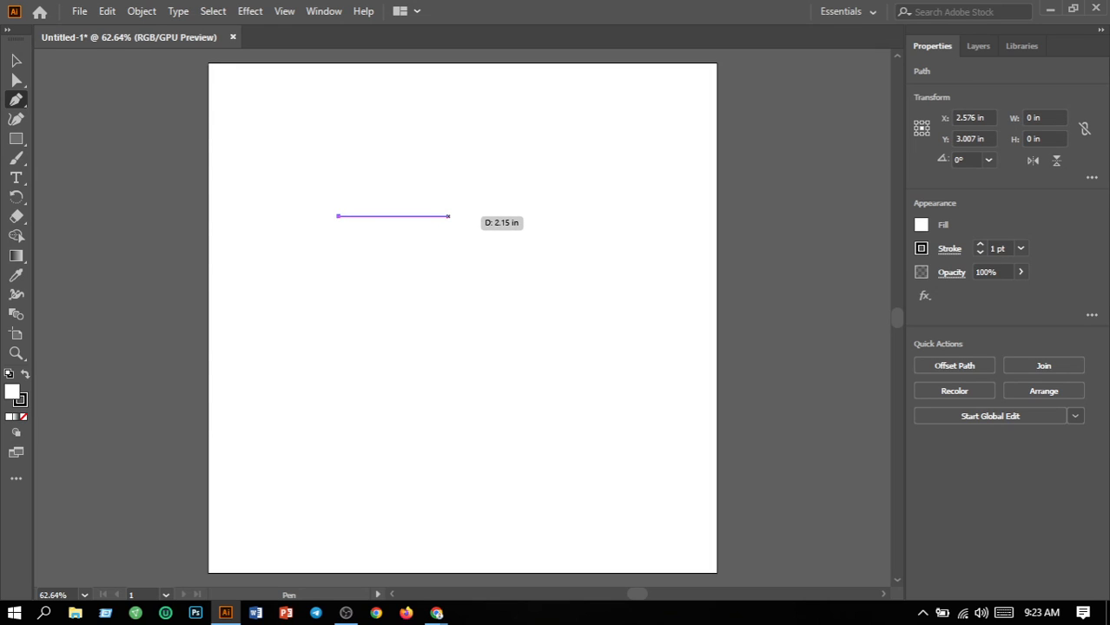
drag(449, 216, 448, 323)
click(448, 217)
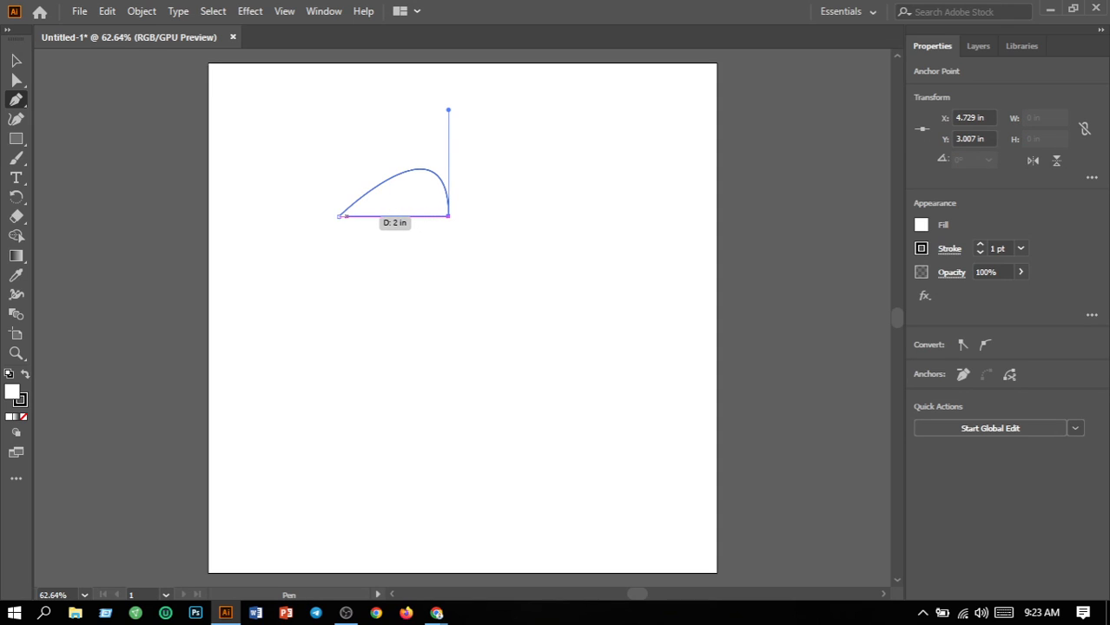
drag(339, 217, 406, 149)
drag(264, 278, 271, 291)
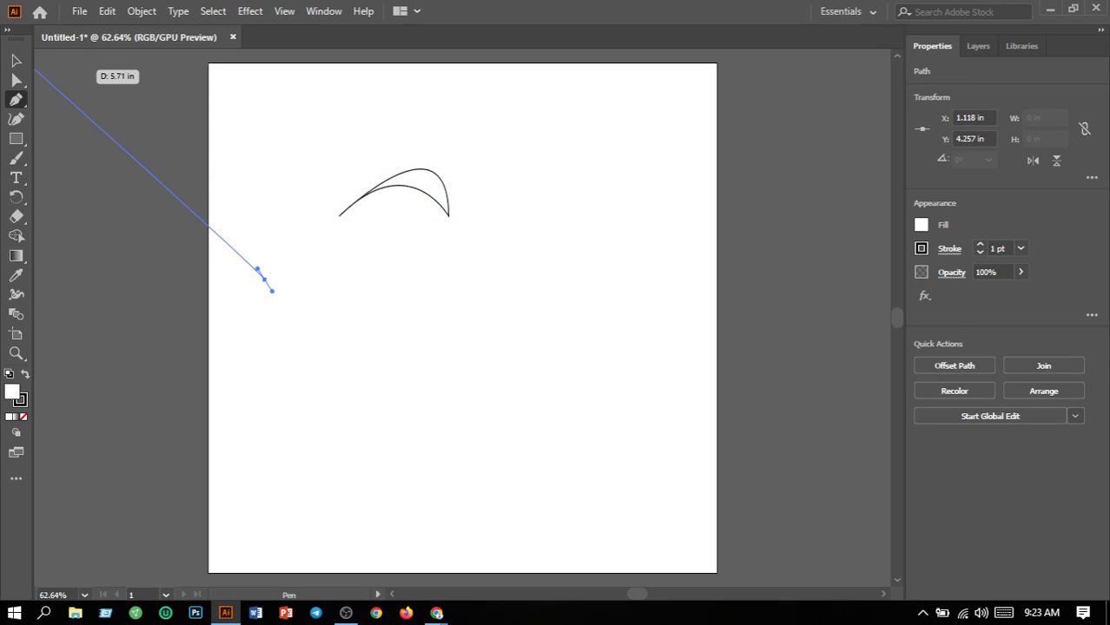
key(ctrl+z)
key(ctrl+z)
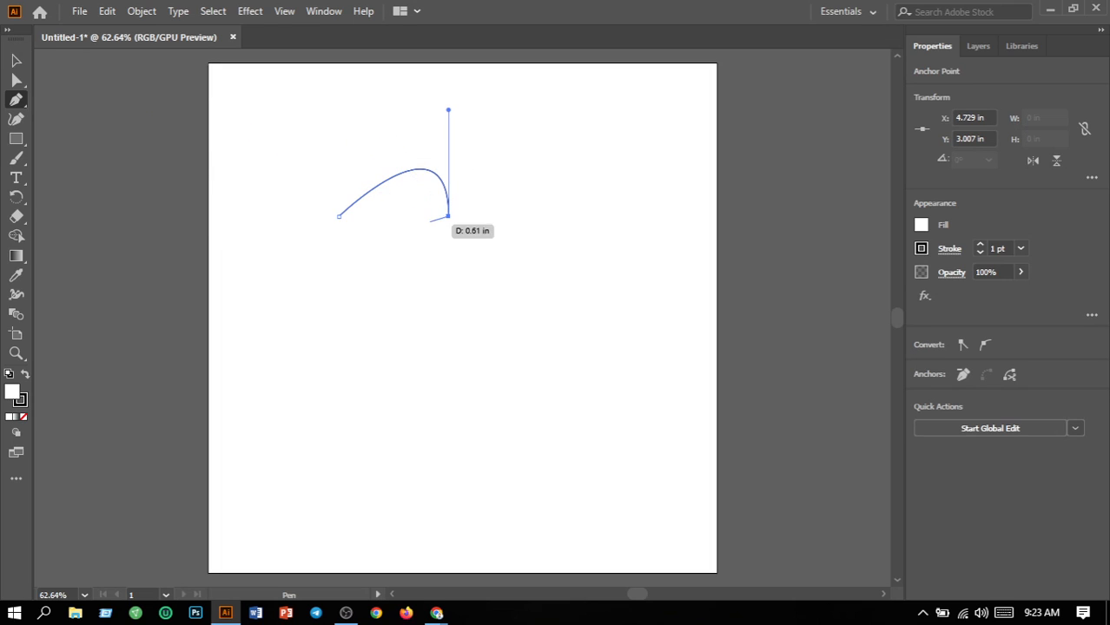
- Close the arch into a crescent with a second, shallower curve back to the starting anchor and rotate it 90°
drag(339, 216, 441, 139)
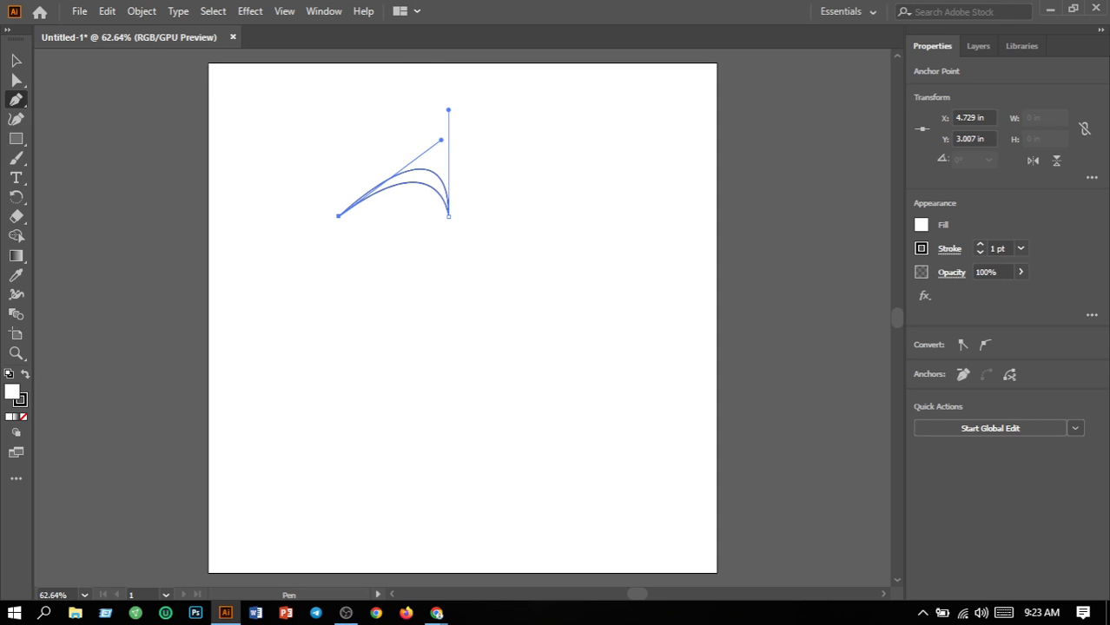
click(16, 60)
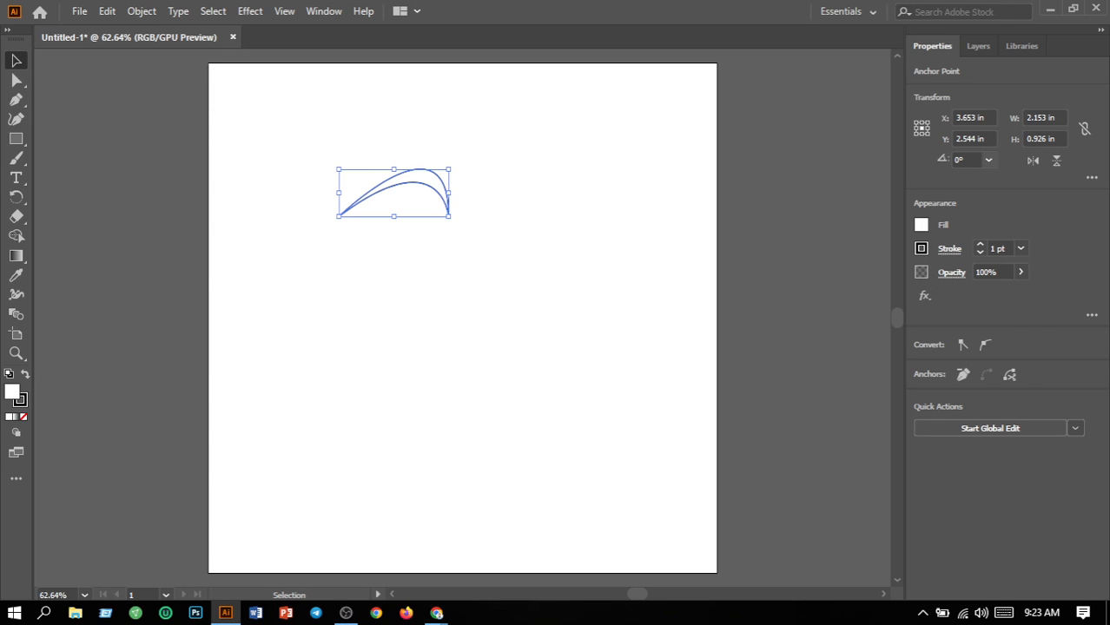
click(988, 160)
click(990, 231)
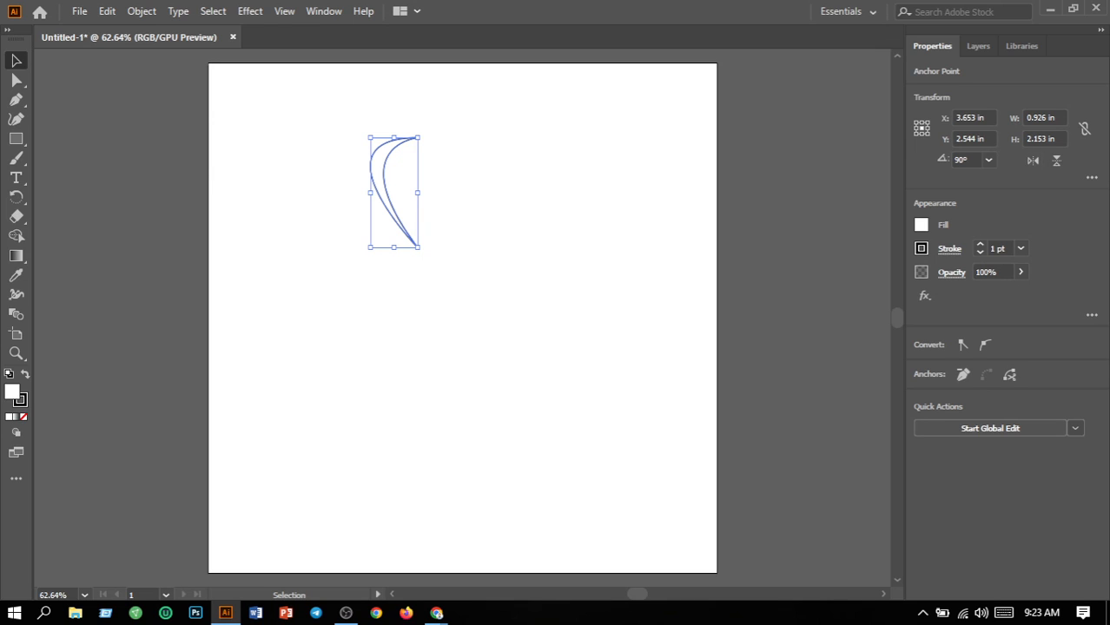
- Rotate the crescent freely to about 211° and move it near the centre of the artboard
drag(420, 252, 488, 115)
click(490, 138)
drag(409, 197, 488, 289)
click(526, 300)
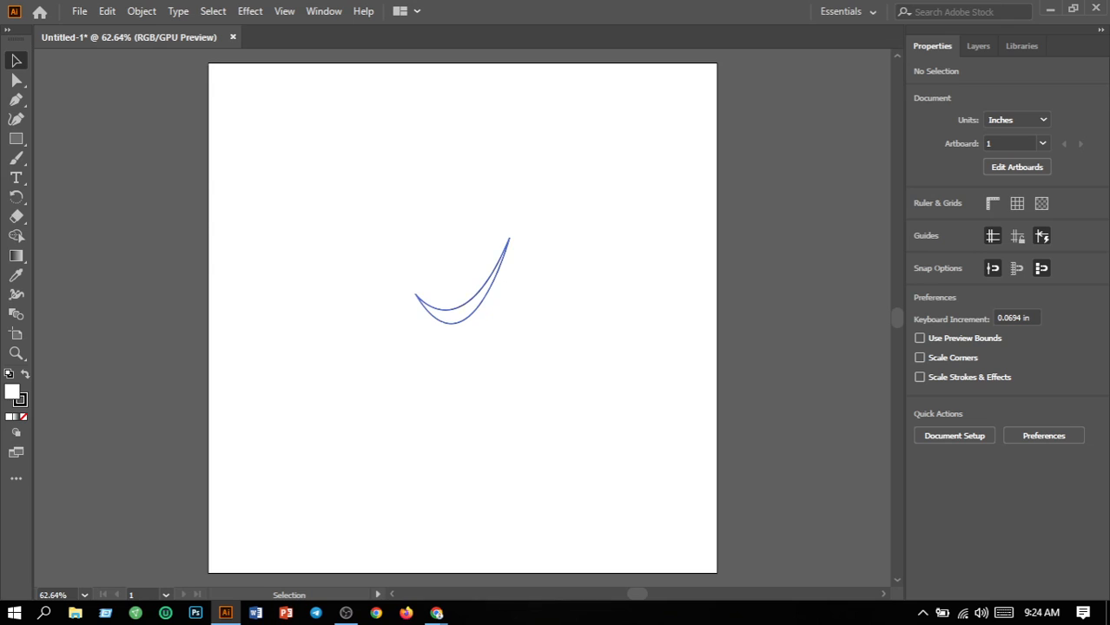
- Move the crescent into the artboard's upper-right corner and deselect it
drag(487, 360, 612, 409)
drag(343, 171, 551, 436)
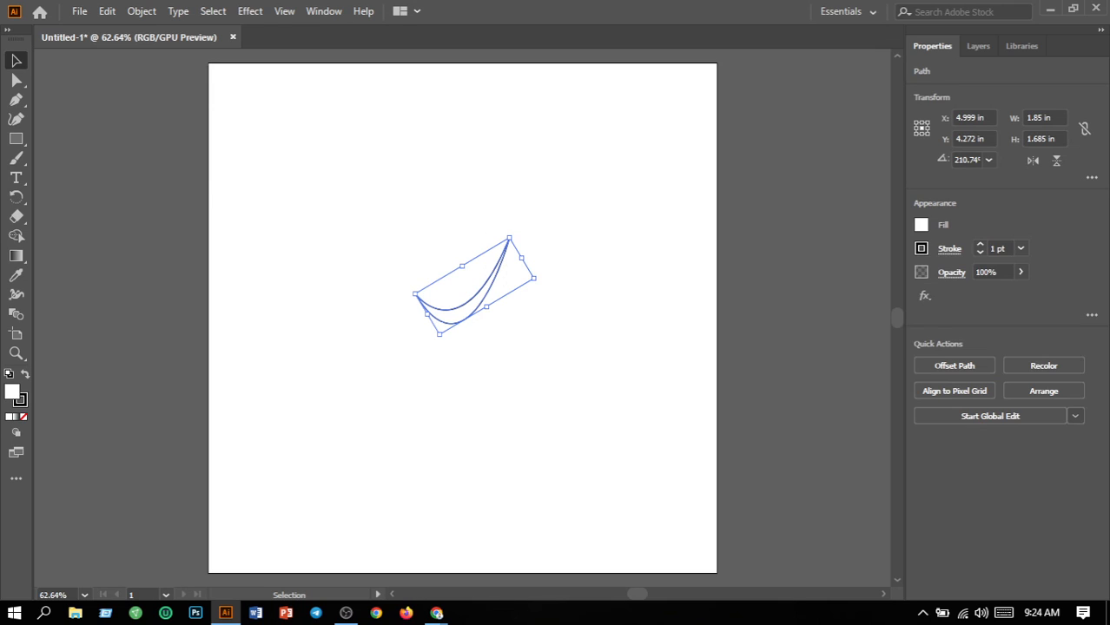
click(526, 349)
drag(490, 287, 653, 155)
drag(654, 158, 700, 129)
click(579, 213)
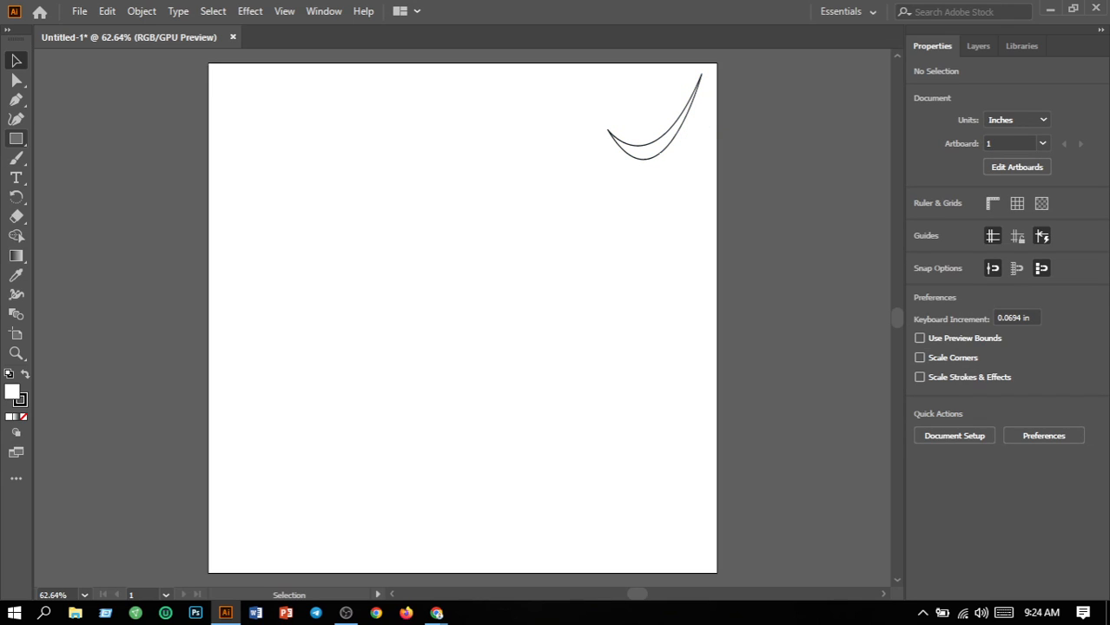
- Draw a closed slanted parallelogram about 2.38 in wide and 2.43 in tall with the Pen tool, in the artboard's upper-left area
click(15, 139)
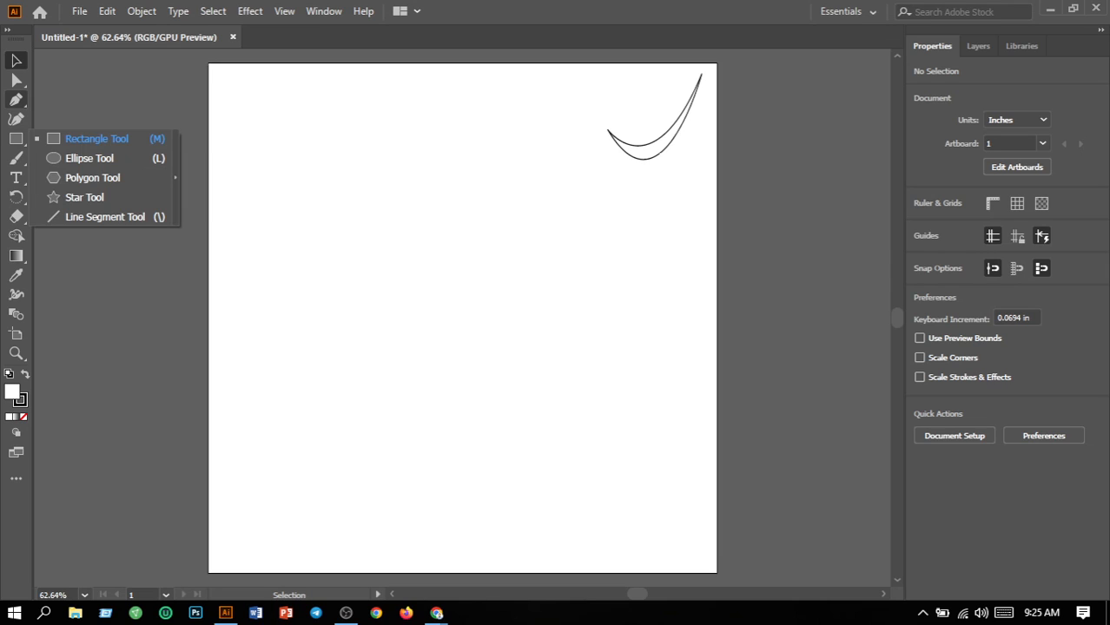
click(15, 100)
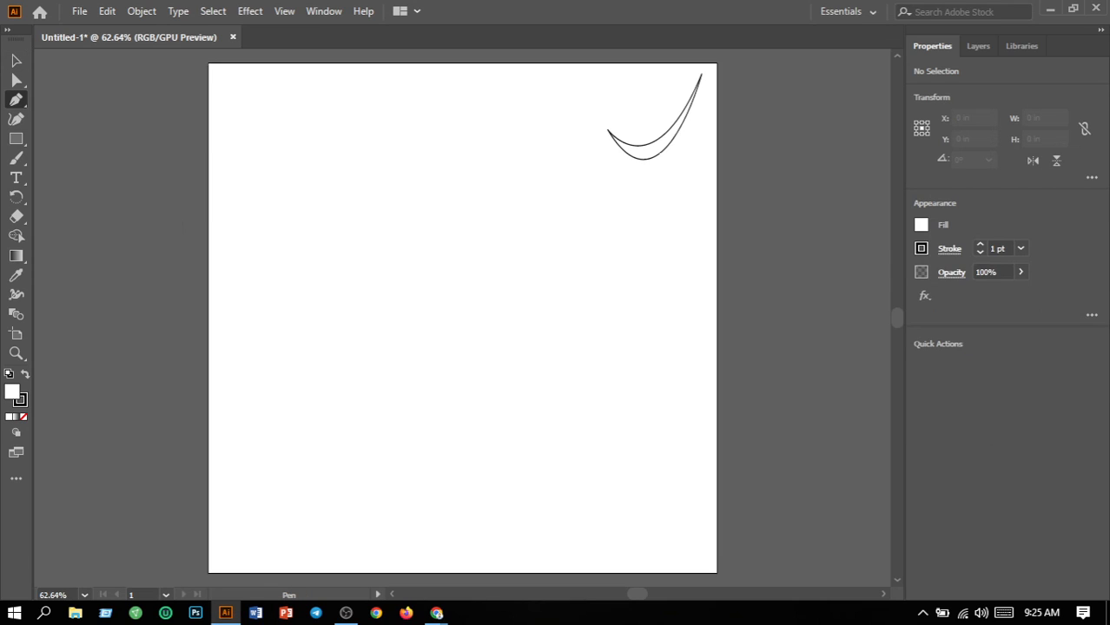
click(322, 186)
key(ctrl+z)
drag(334, 188, 388, 189)
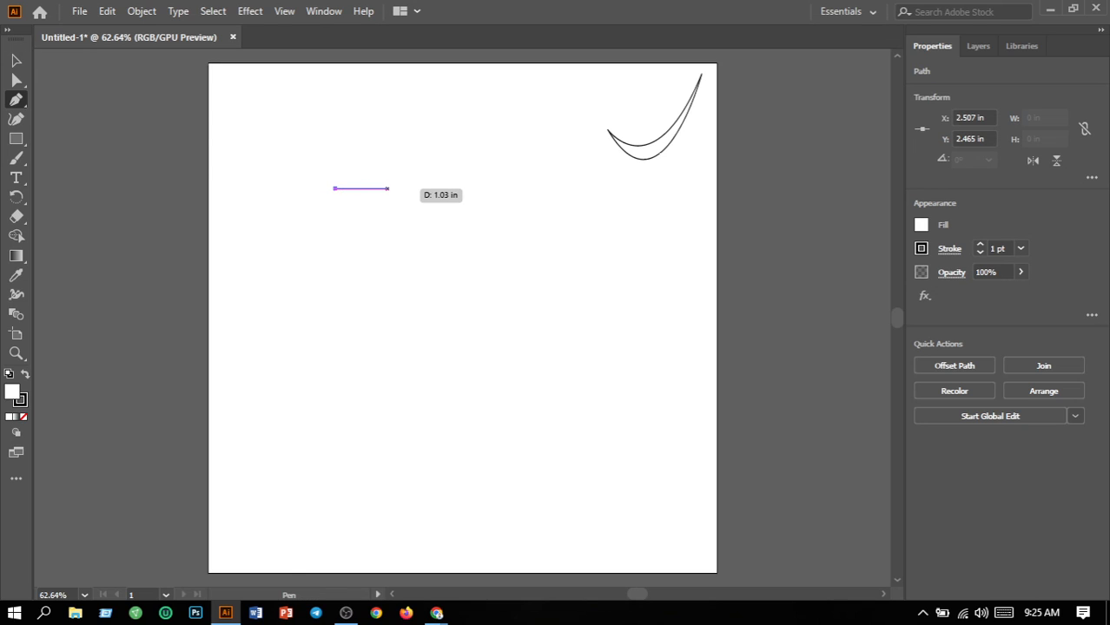
click(388, 189)
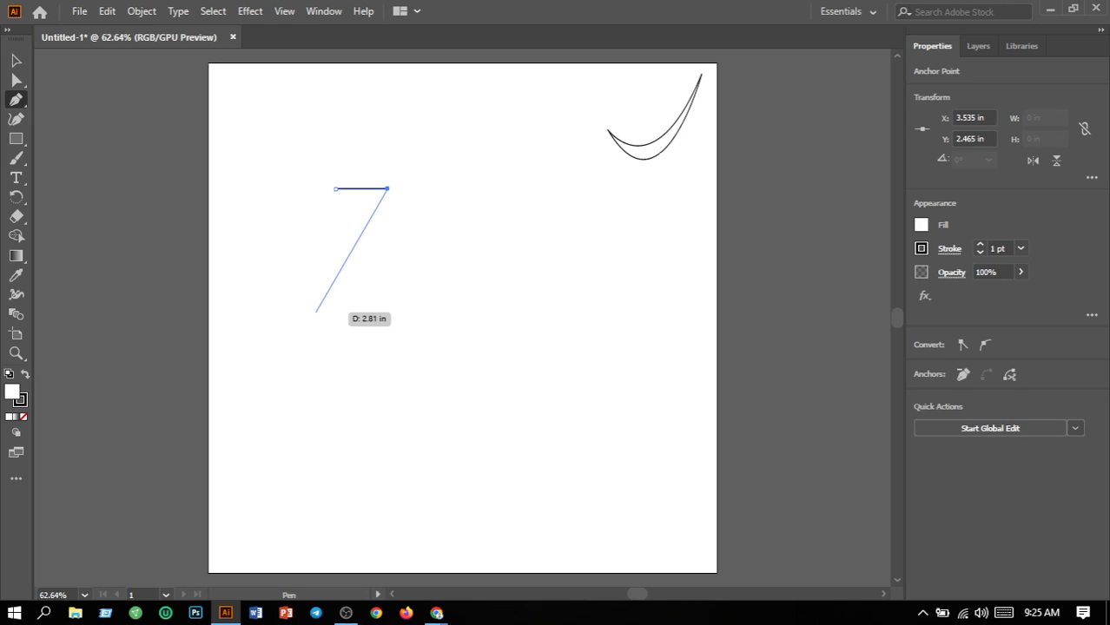
drag(316, 311, 266, 312)
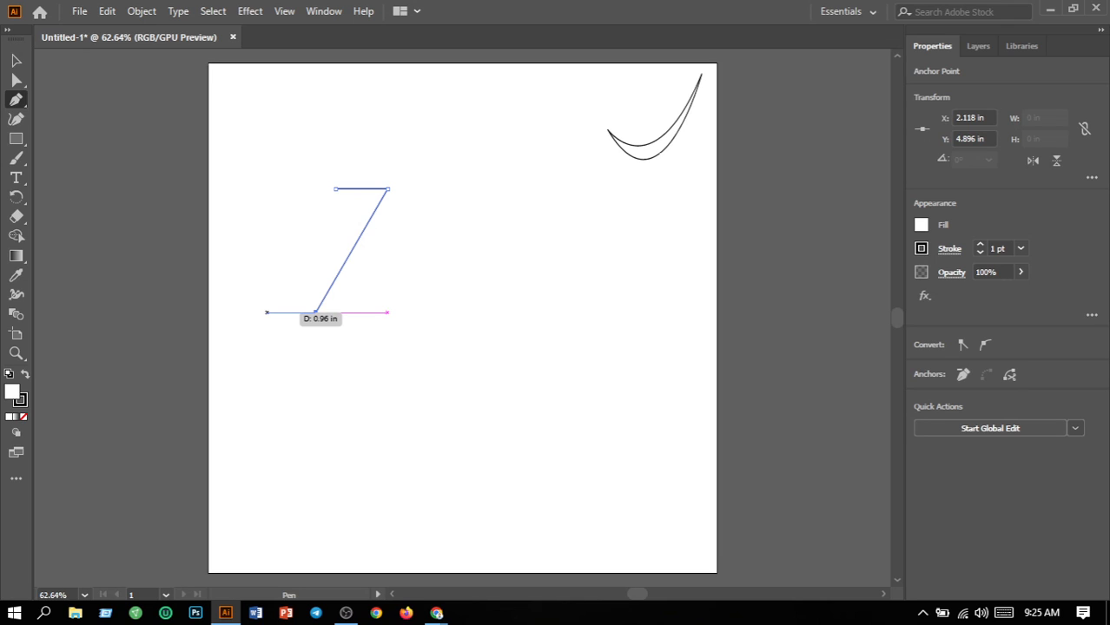
drag(266, 312, 267, 312)
click(266, 311)
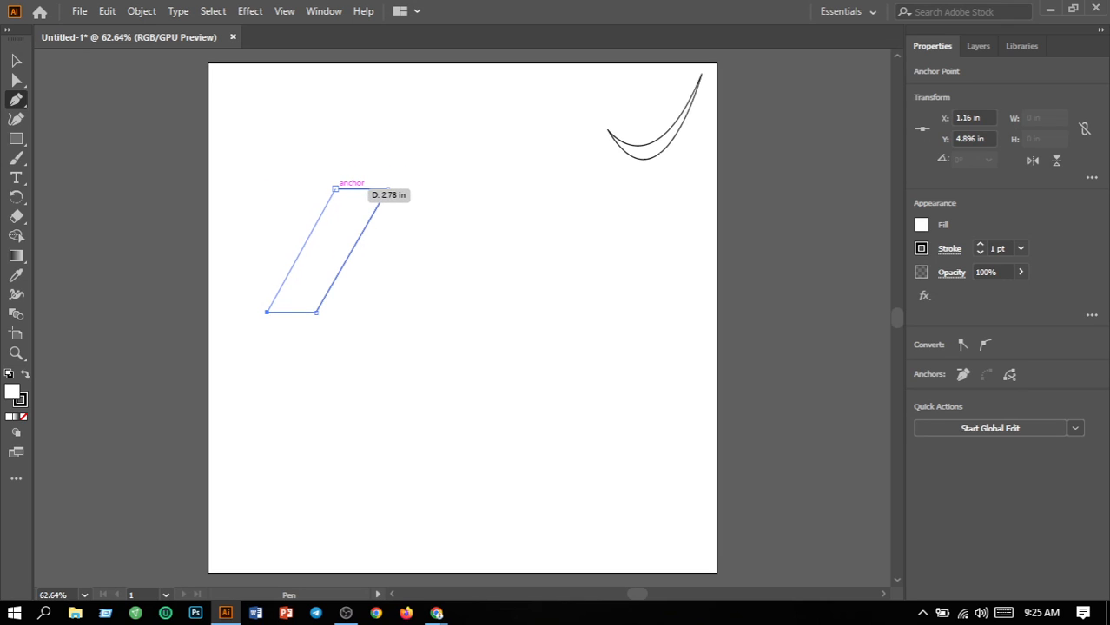
click(335, 188)
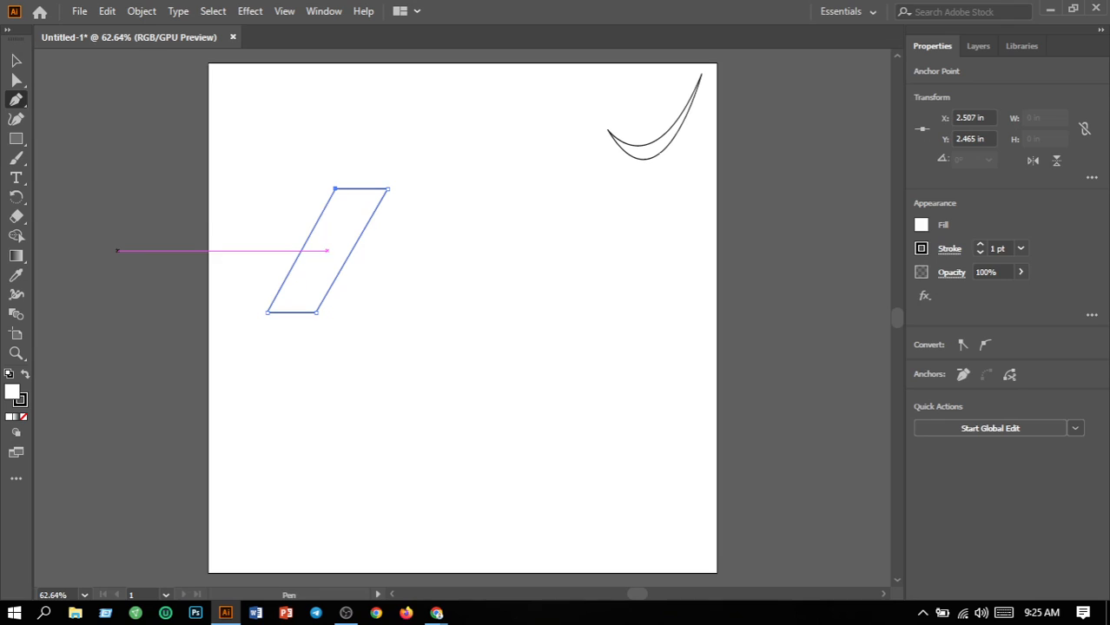
key(v)
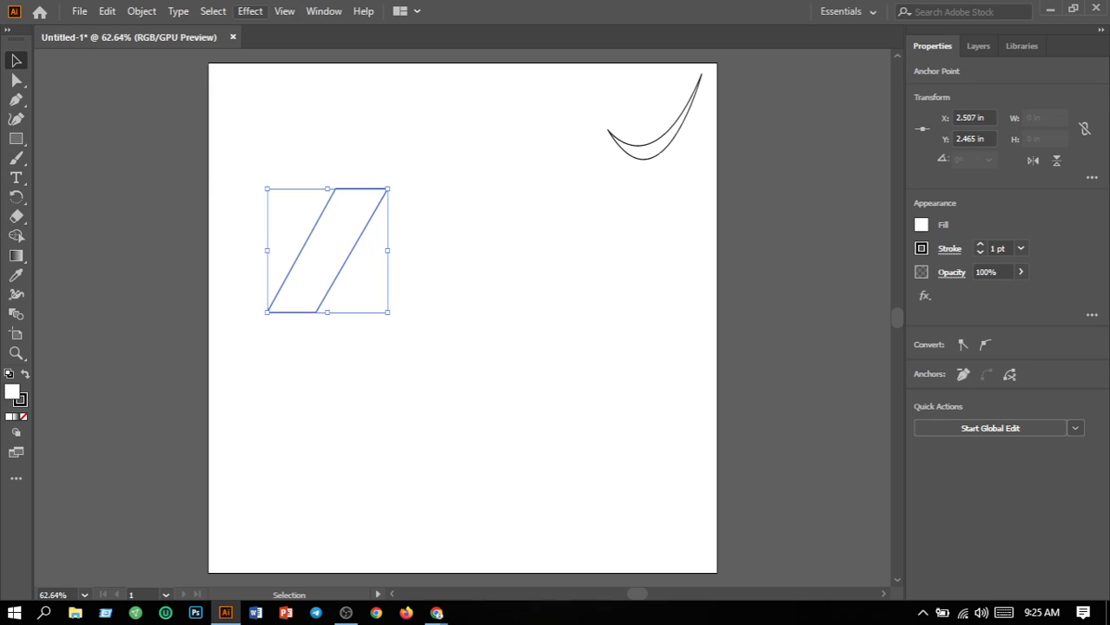
- Select the slanted parallelogram and hide the corner widgets in the view
click(250, 11)
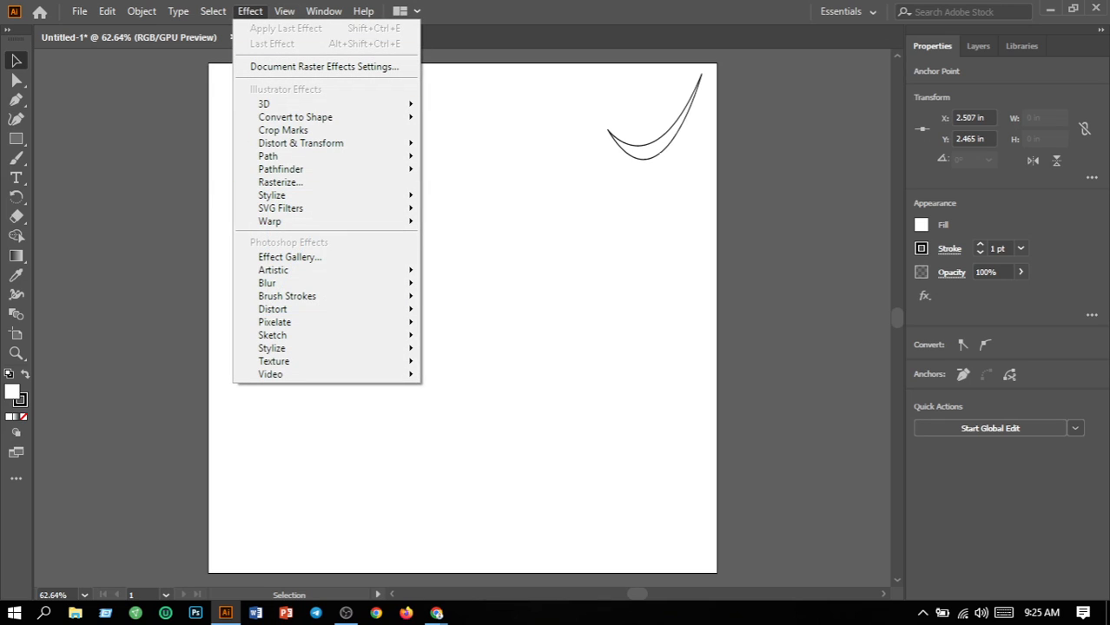
click(493, 192)
click(494, 193)
click(301, 250)
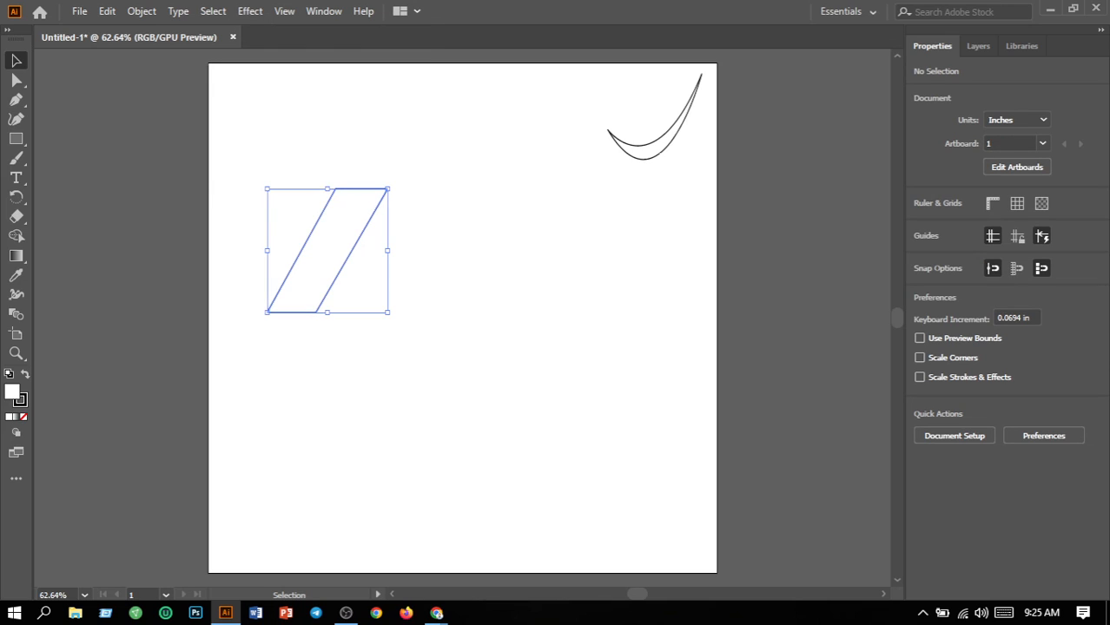
click(284, 10)
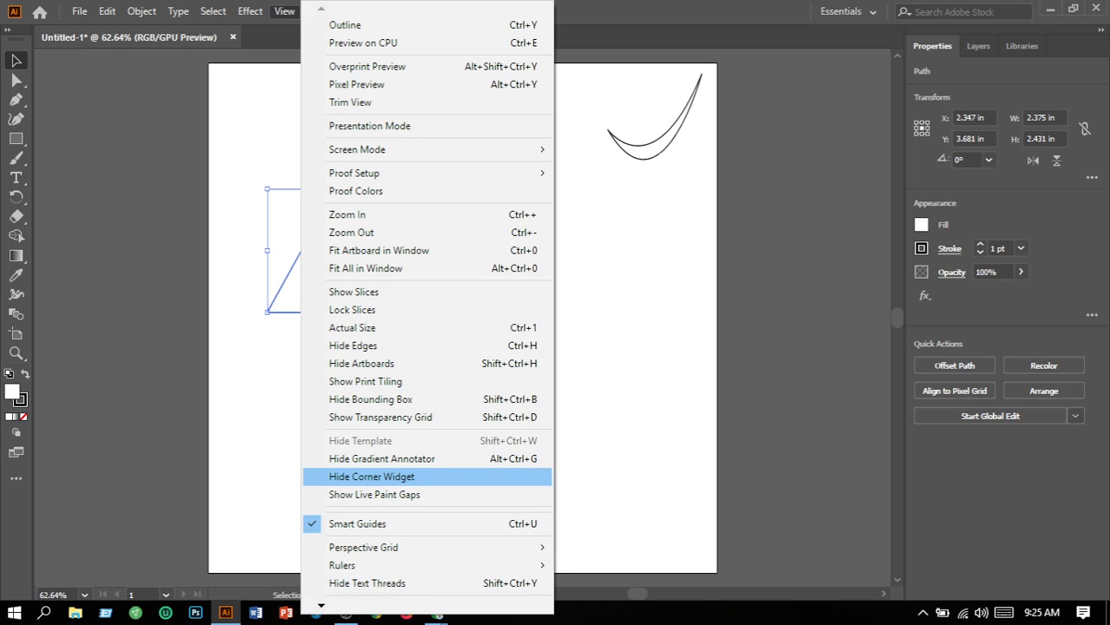
click(371, 477)
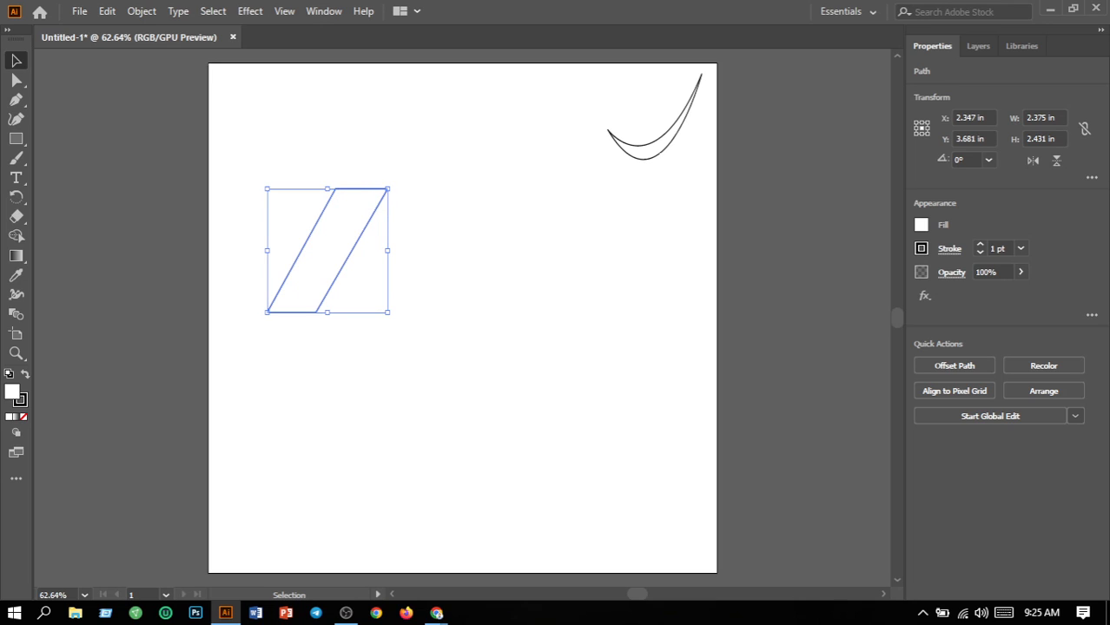
- Scale down the slanted parallelogram and delete it from the artboard
drag(368, 188, 379, 209)
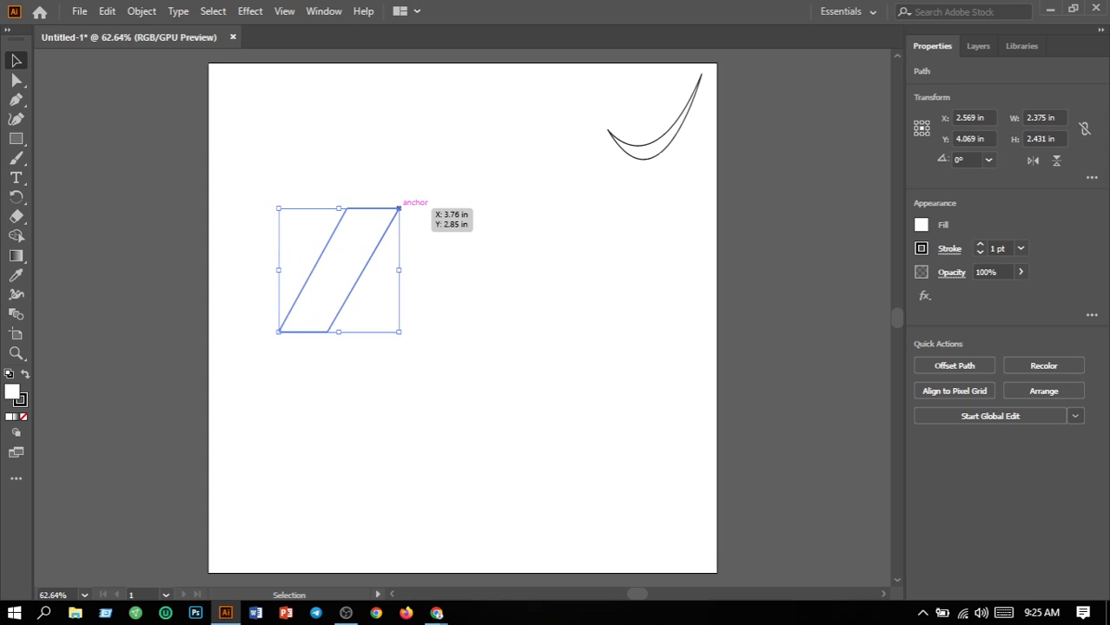
drag(399, 208, 365, 245)
click(454, 263)
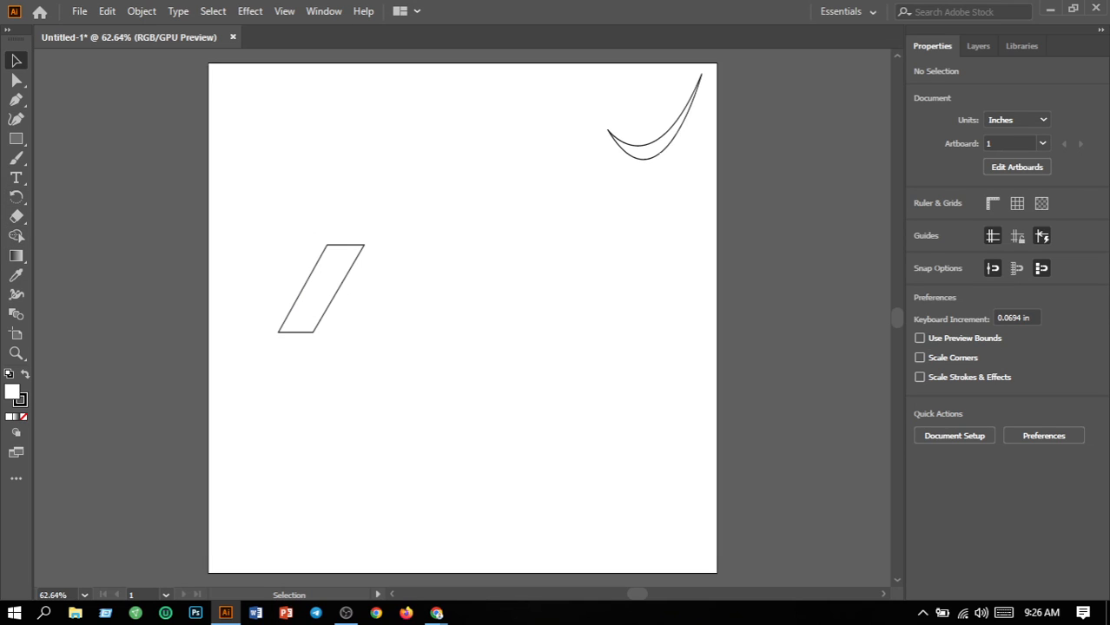
click(307, 279)
key(Delete)
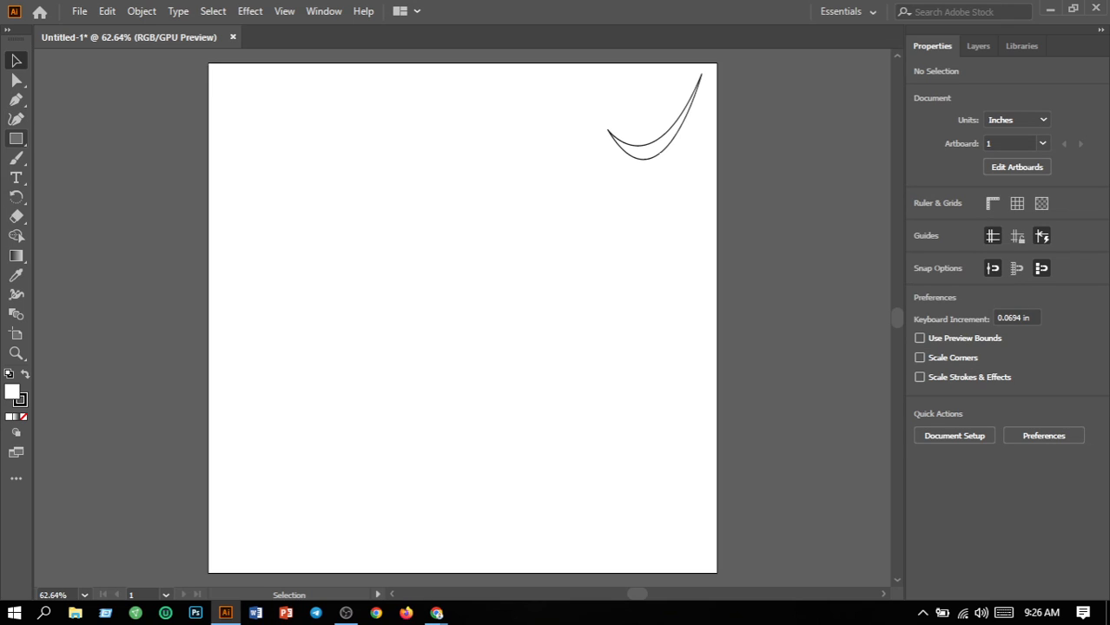
- Draw a tall rectangle about 0.97 in wide and 2.93 in high near the artboard's centre
right_click(17, 139)
click(85, 139)
key(m)
drag(393, 198, 443, 347)
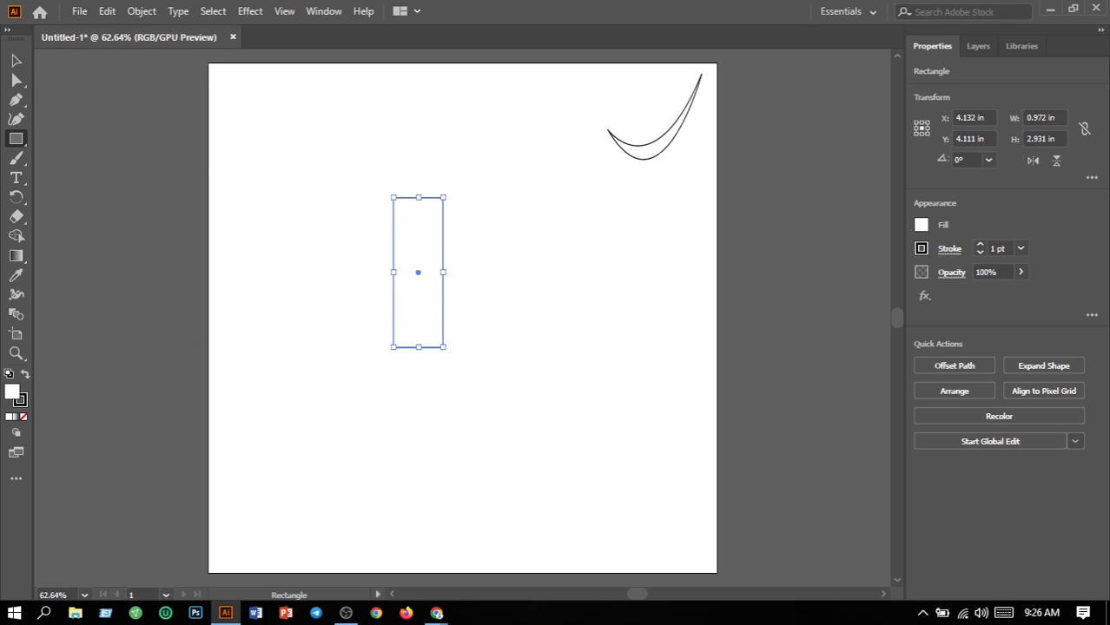
key(v)
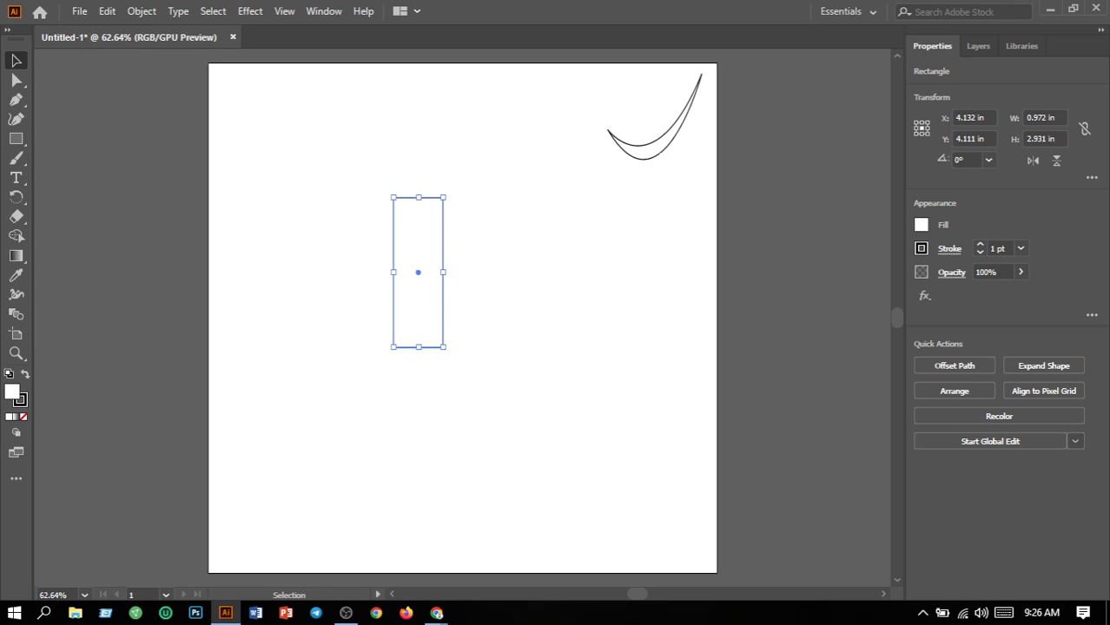
- Duplicate the tall rectangle into an evenly spaced row of three and delete the stray offset copy
drag(442, 293, 631, 272)
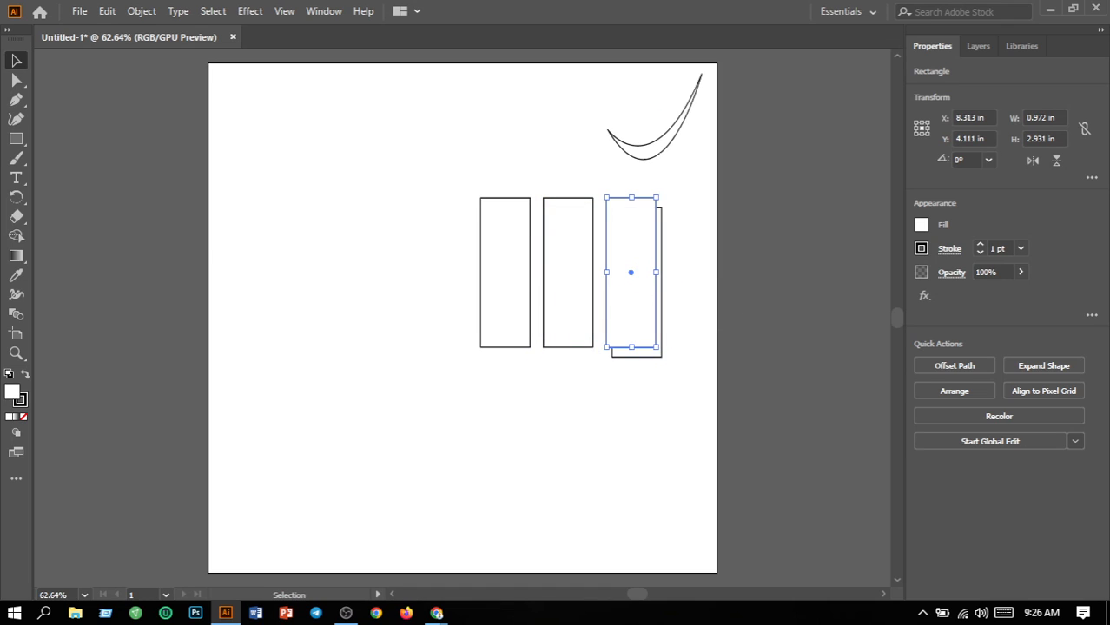
key(ctrl+shift+a)
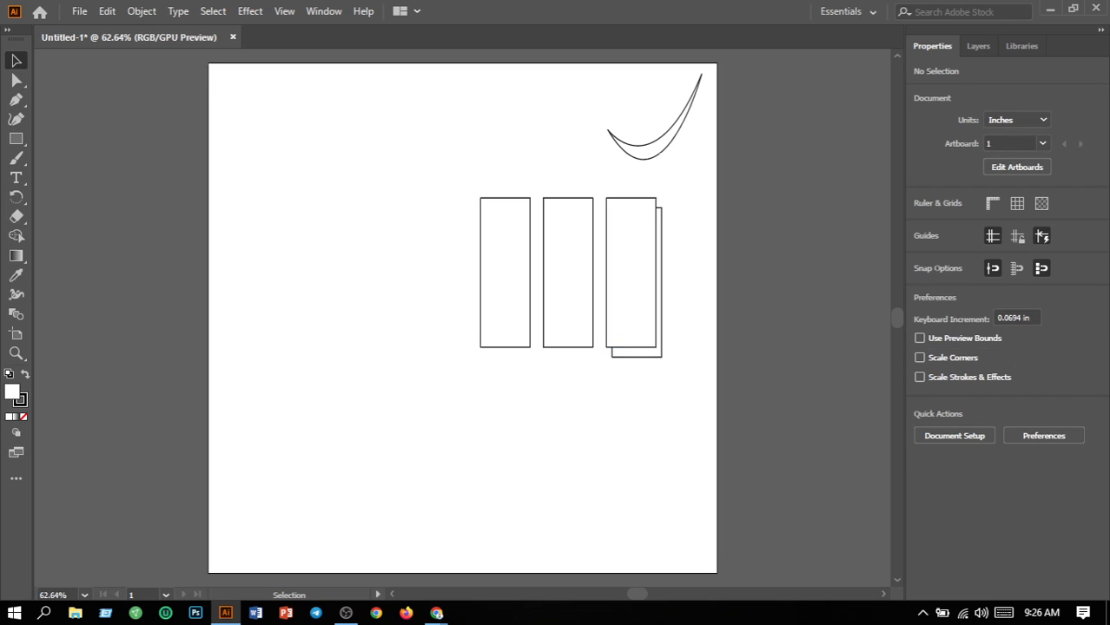
click(643, 356)
key(Delete)
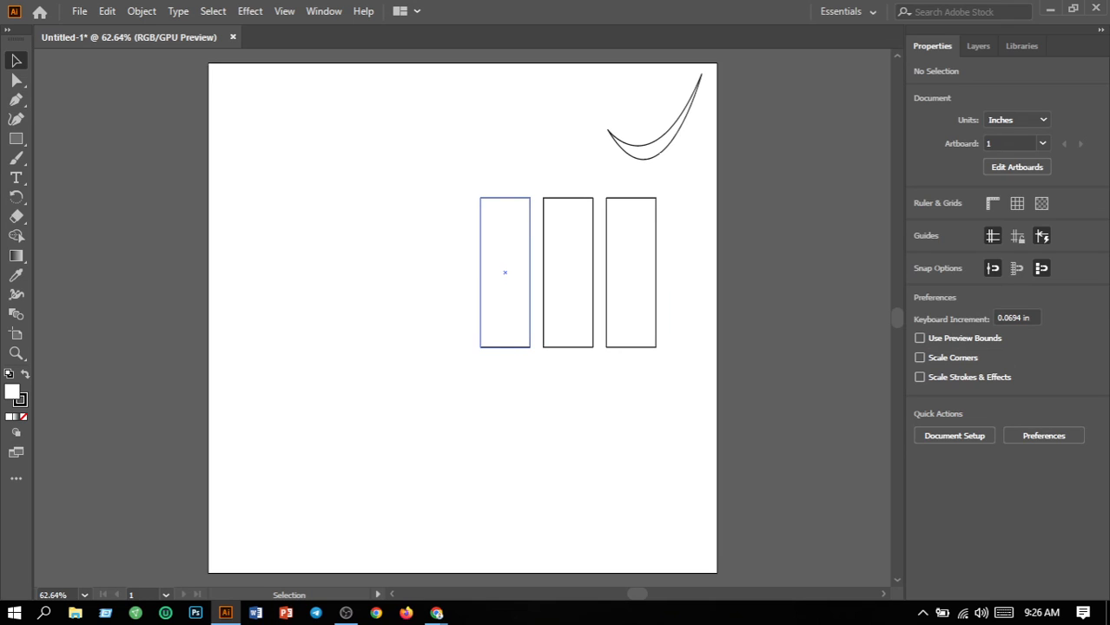
- Select the leftmost rectangle of the row and show the corner widgets in the view
click(529, 229)
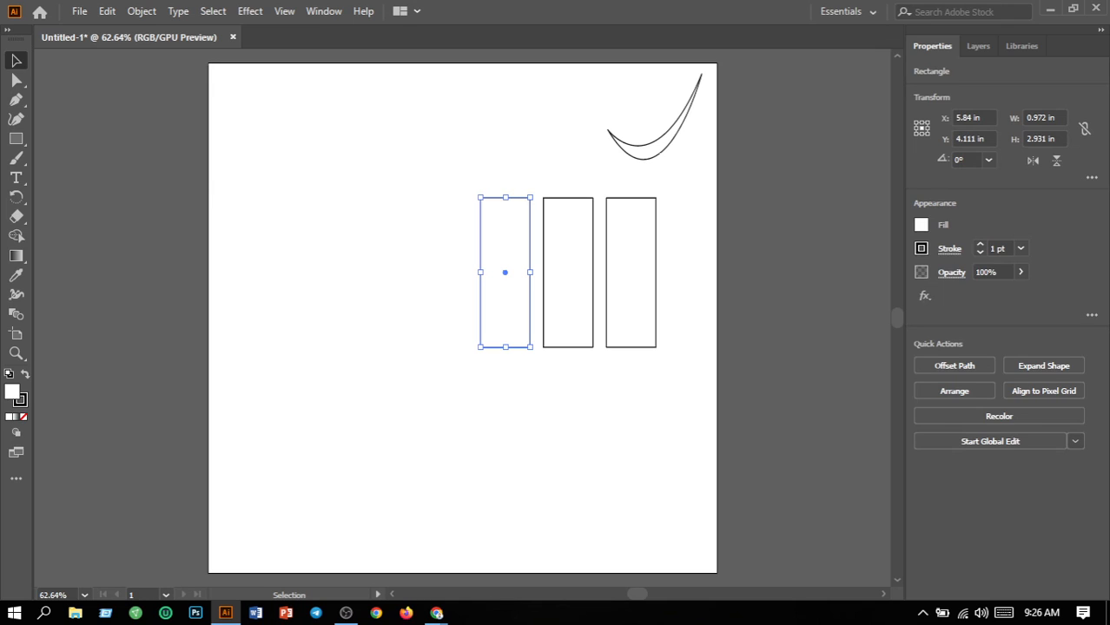
click(284, 12)
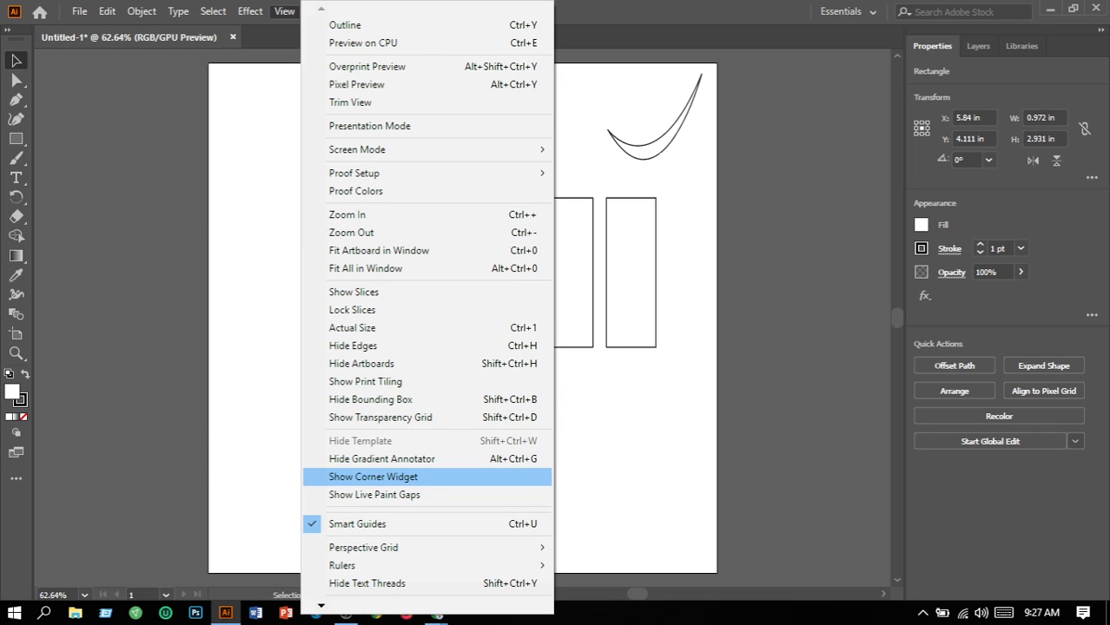
click(373, 477)
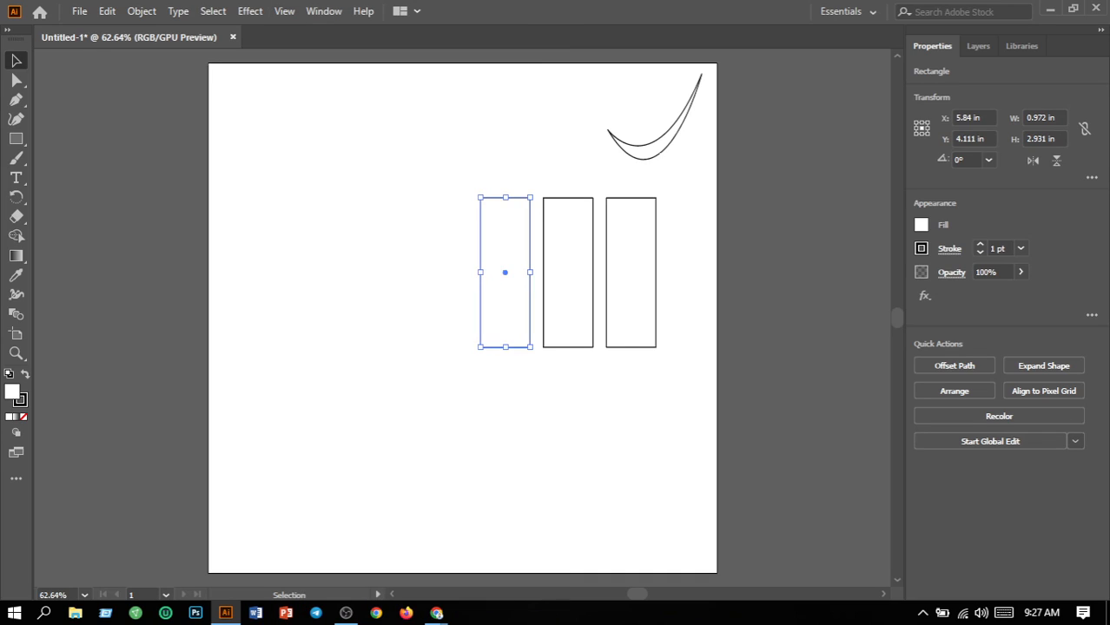
- Undo the deletion of the stray rectangle copy, then delete the offset copy behind the rightmost rectangle again
click(273, 207)
right_click(273, 207)
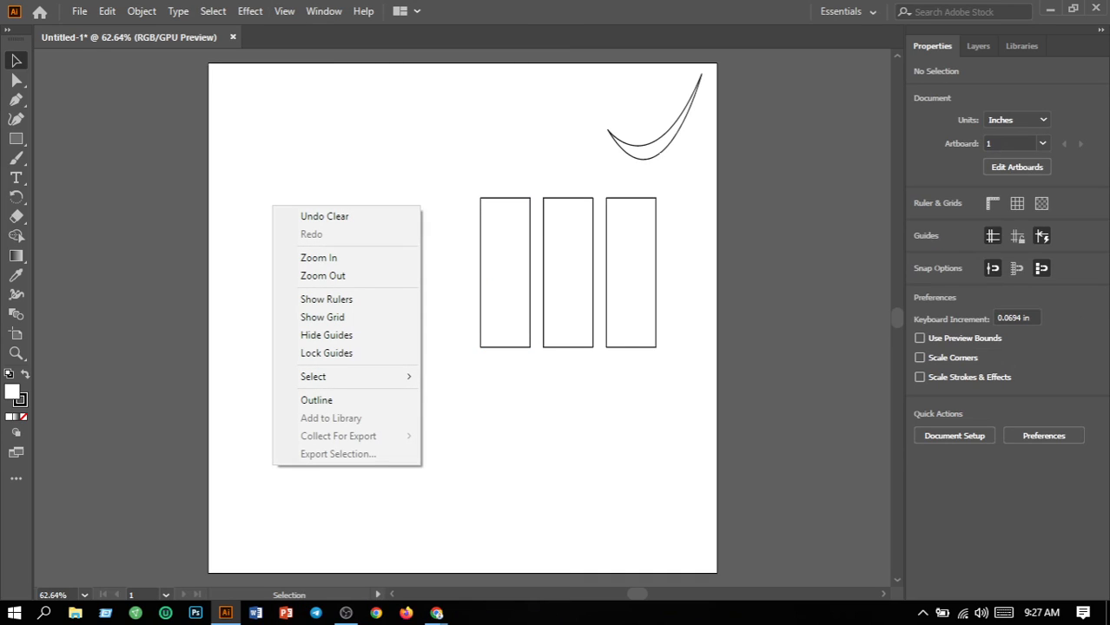
click(324, 216)
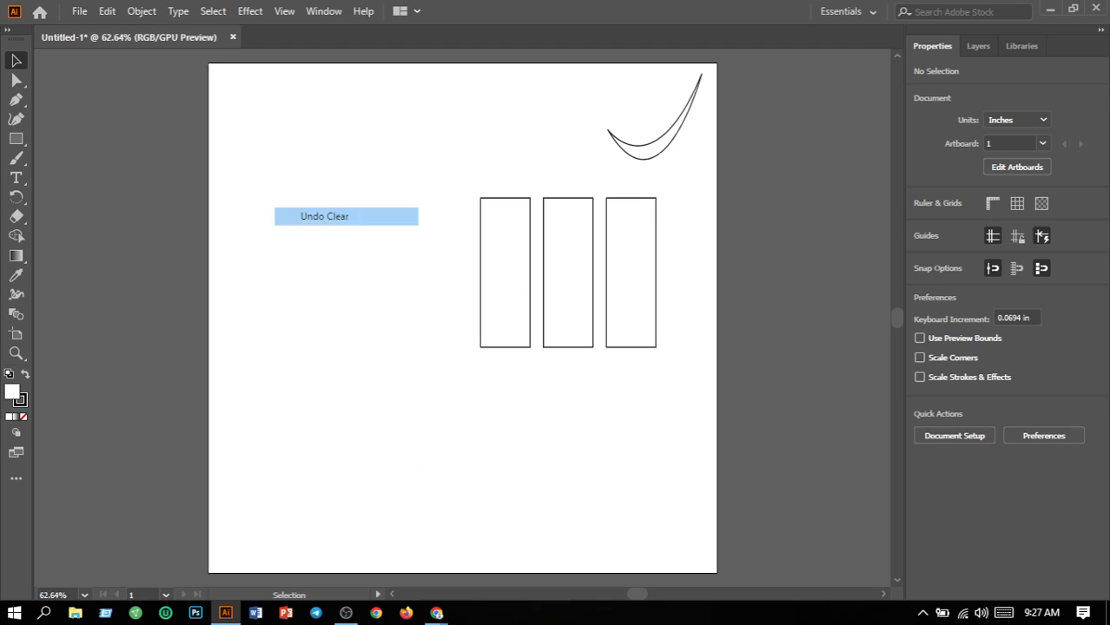
click(682, 367)
click(657, 352)
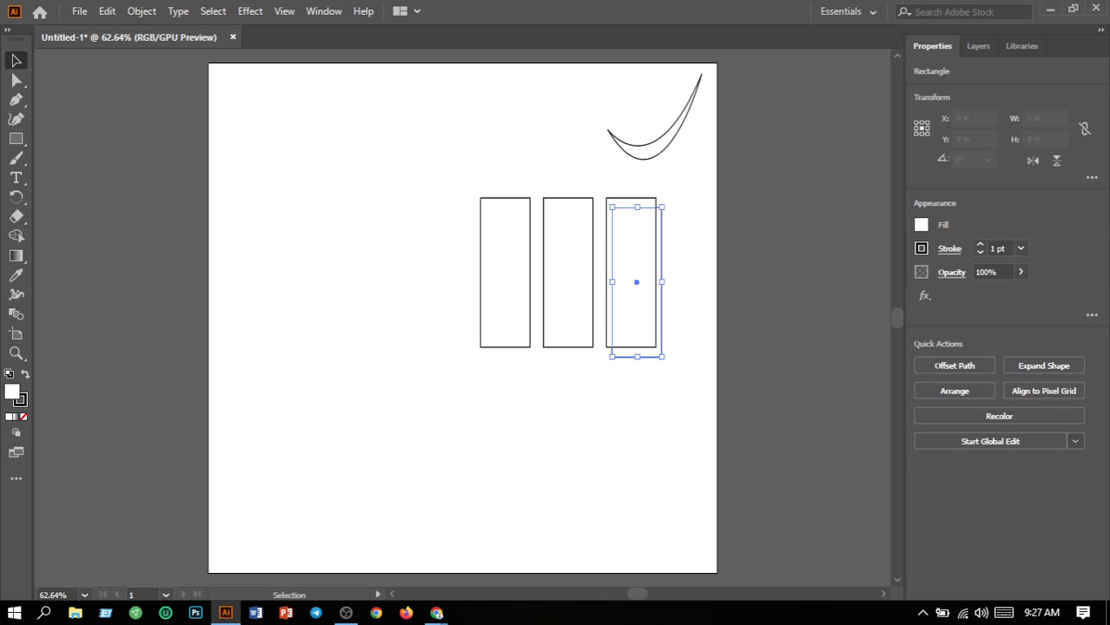
key(Delete)
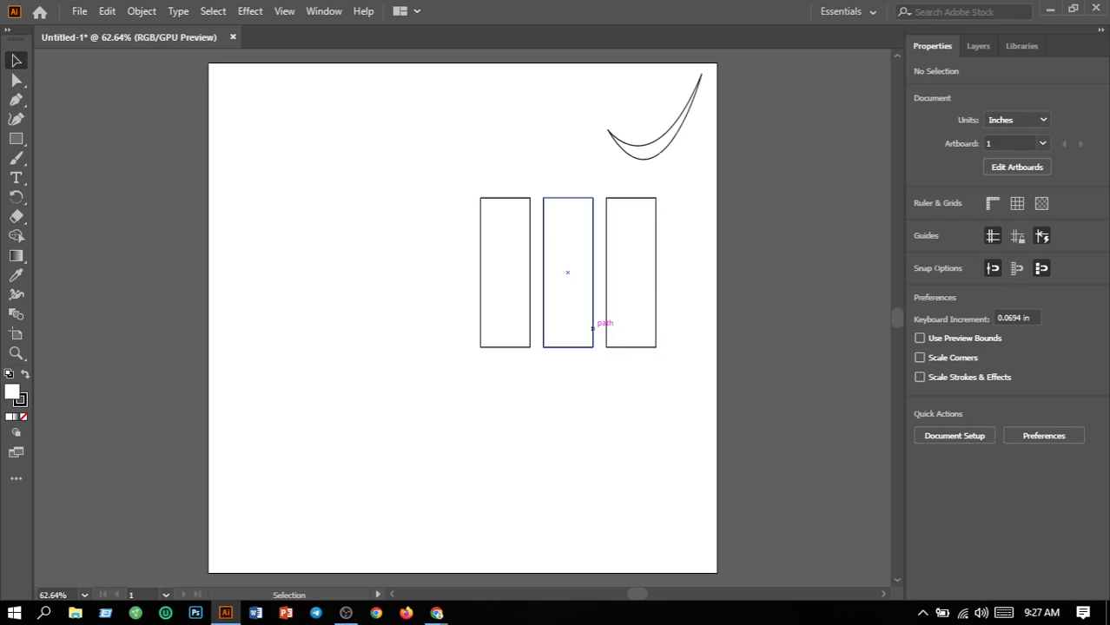
- Select all three tall rectangles below the crescent and delete them
drag(414, 158, 710, 360)
click(417, 208)
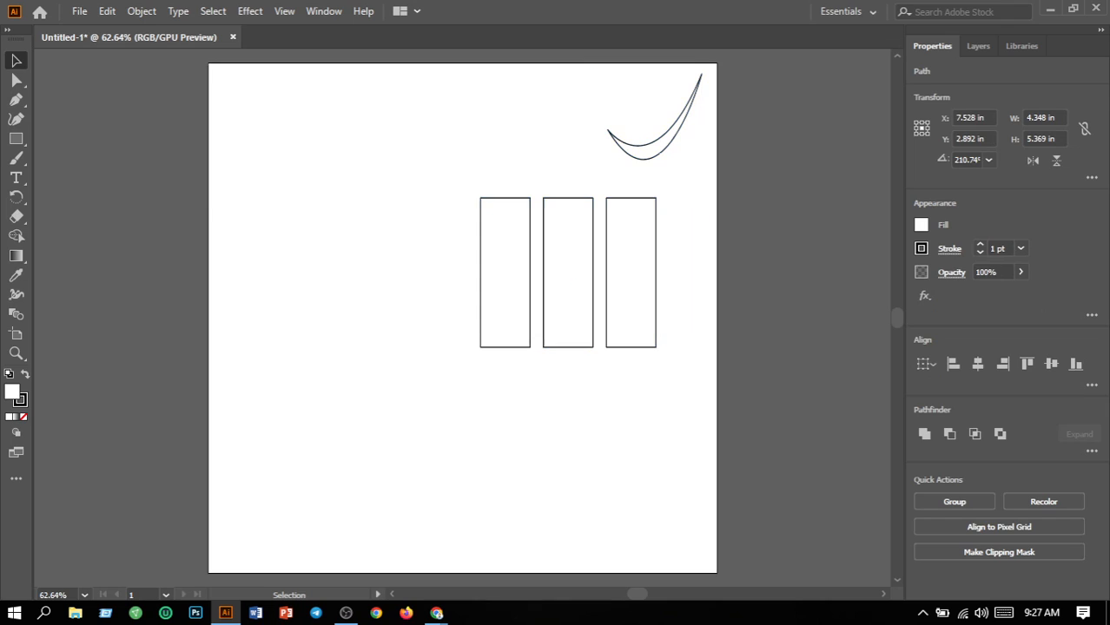
drag(417, 208, 668, 346)
key(Delete)
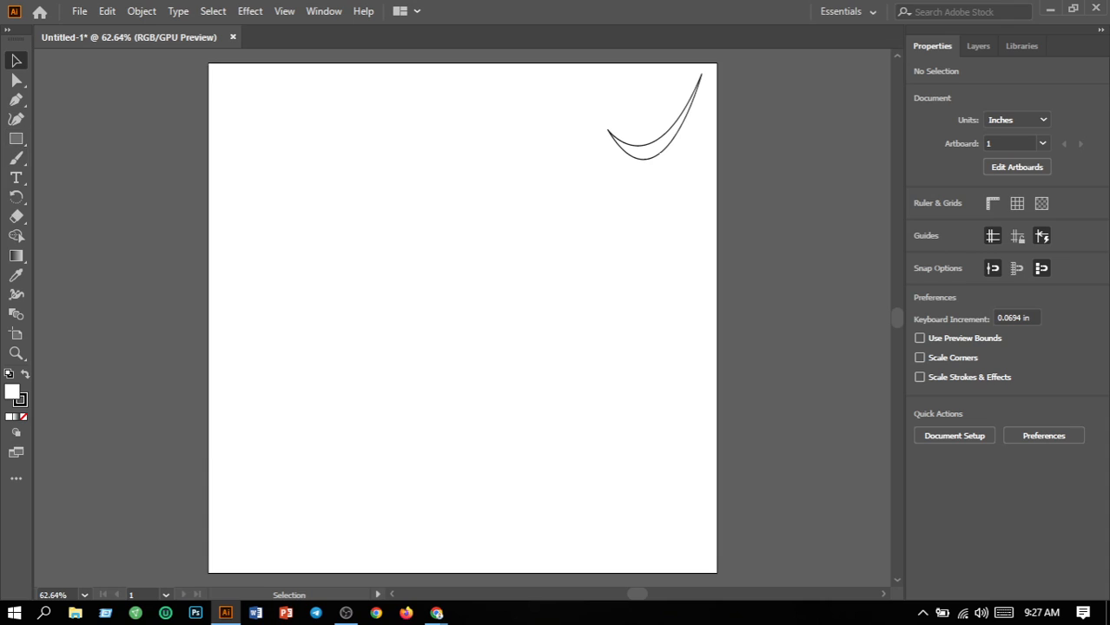
key(p)
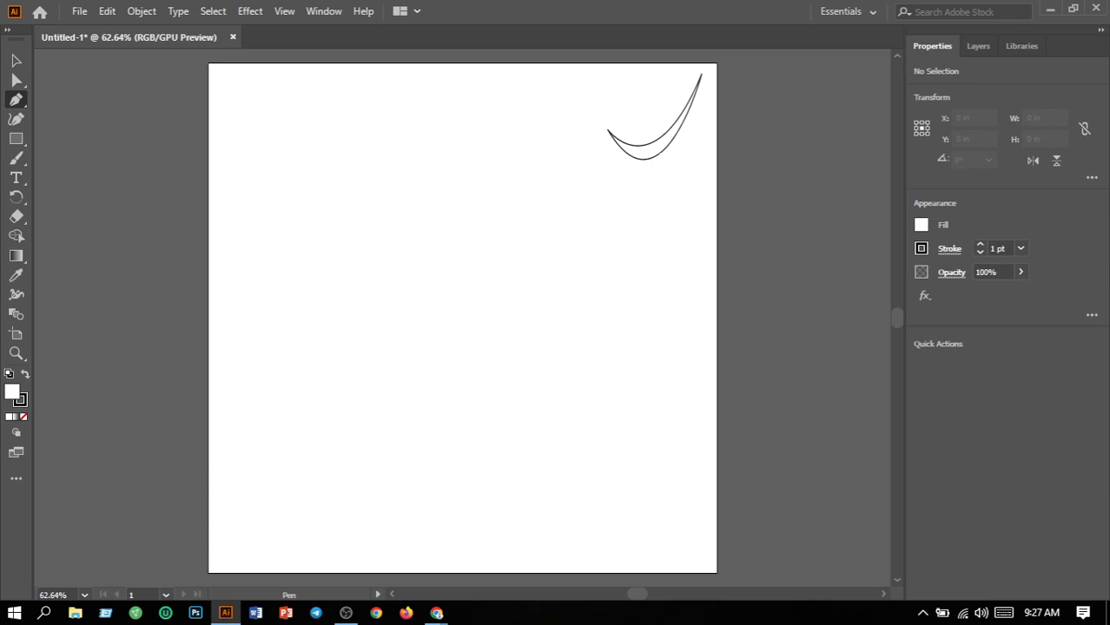
click(359, 303)
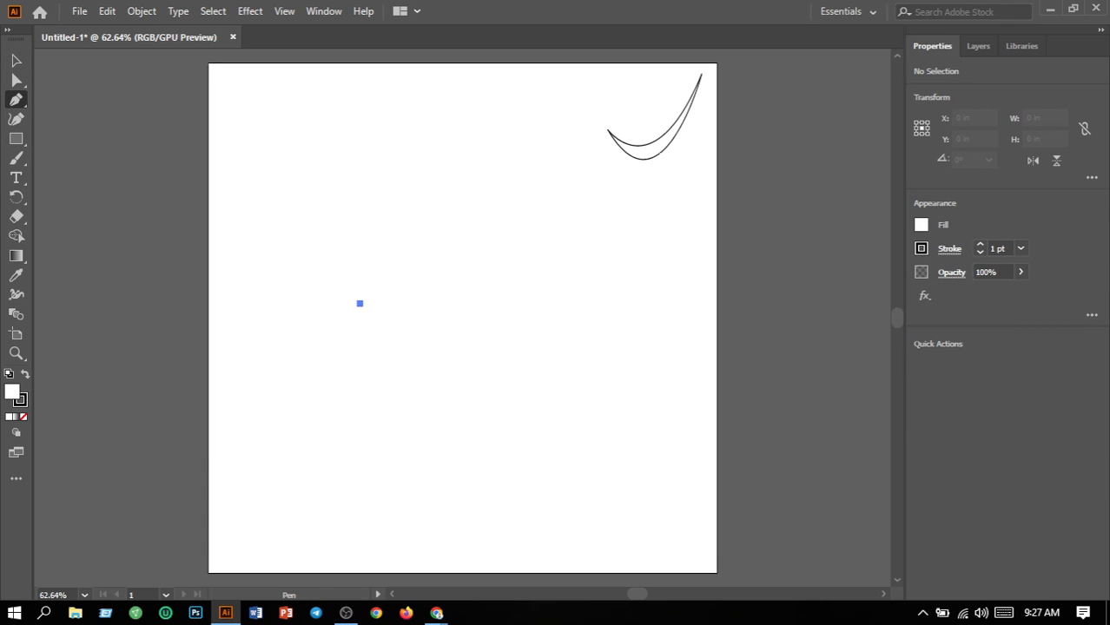
click(469, 303)
drag(469, 303, 515, 341)
click(517, 350)
click(529, 350)
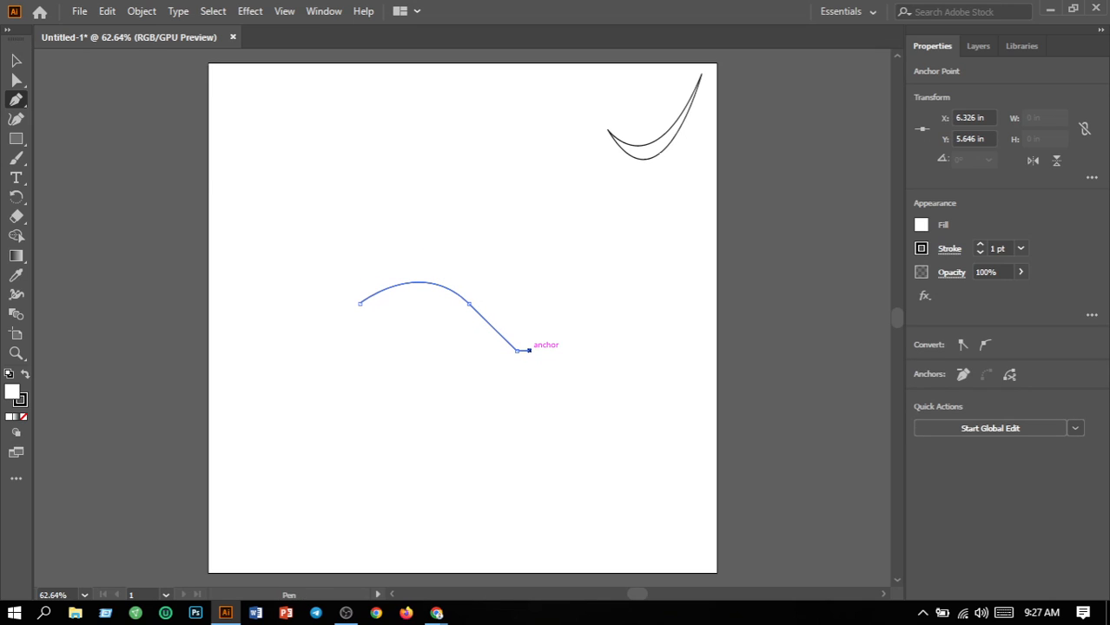
key(ctrl+z)
key(ctrl+z)
key(ctrl+z)
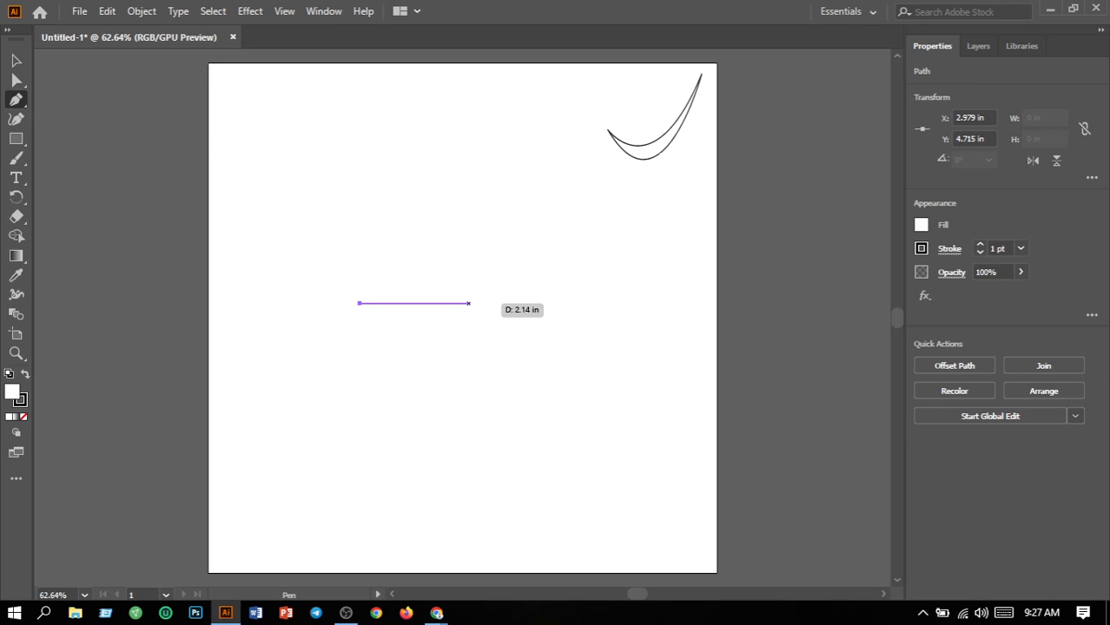
key(ctrl+z)
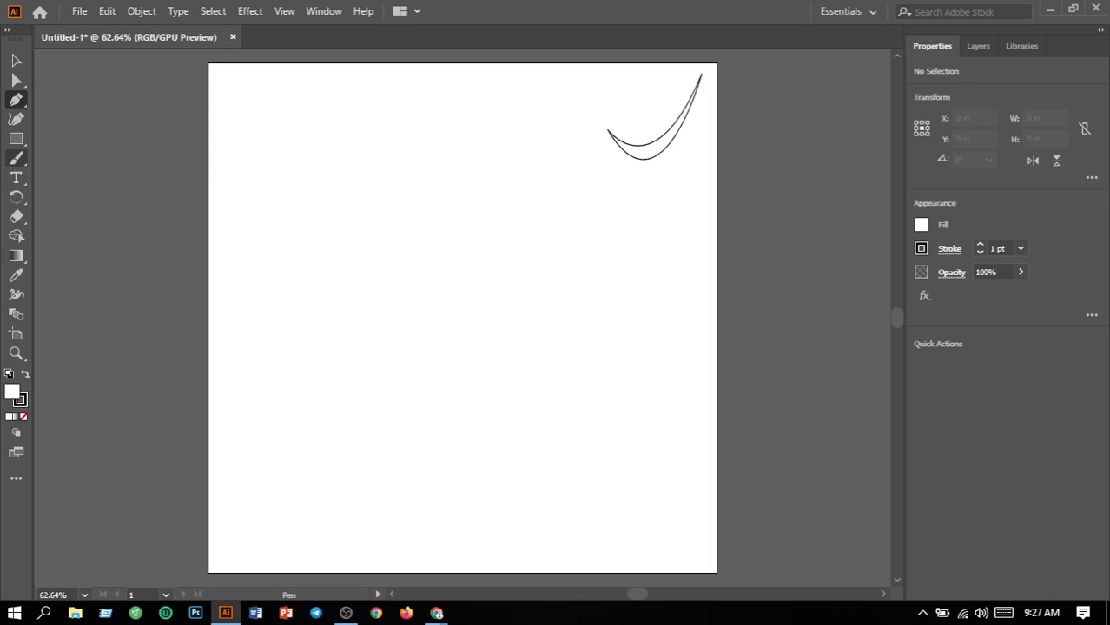
- Draw a horizontal ellipse about 3.69 in wide and 2.57 in high near the artboard's centre
click(16, 139)
click(90, 158)
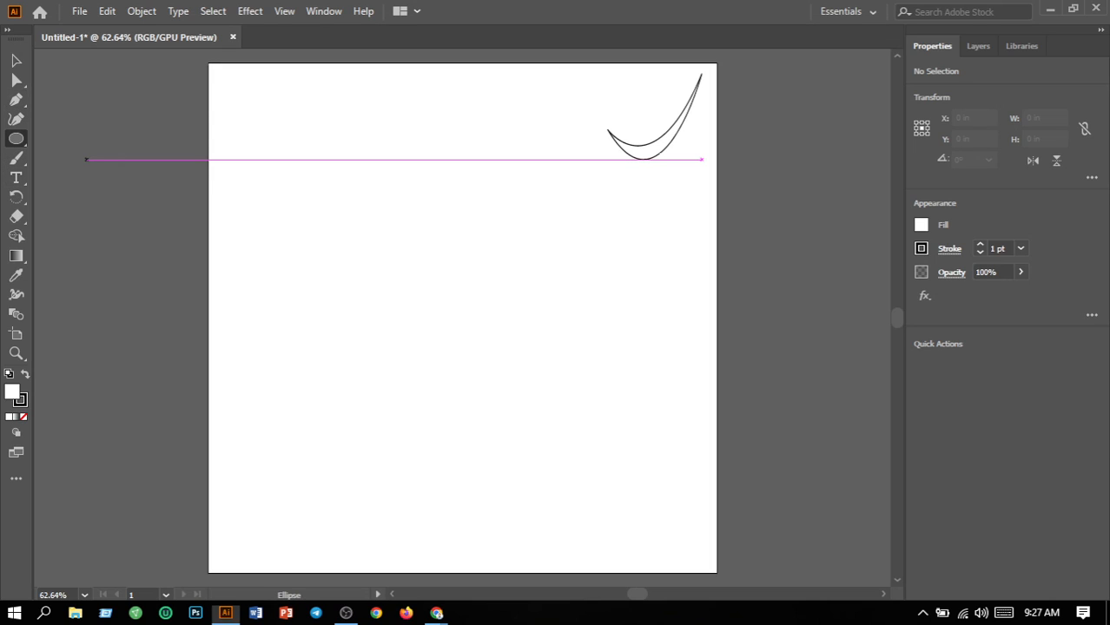
drag(361, 247, 550, 380)
key(v)
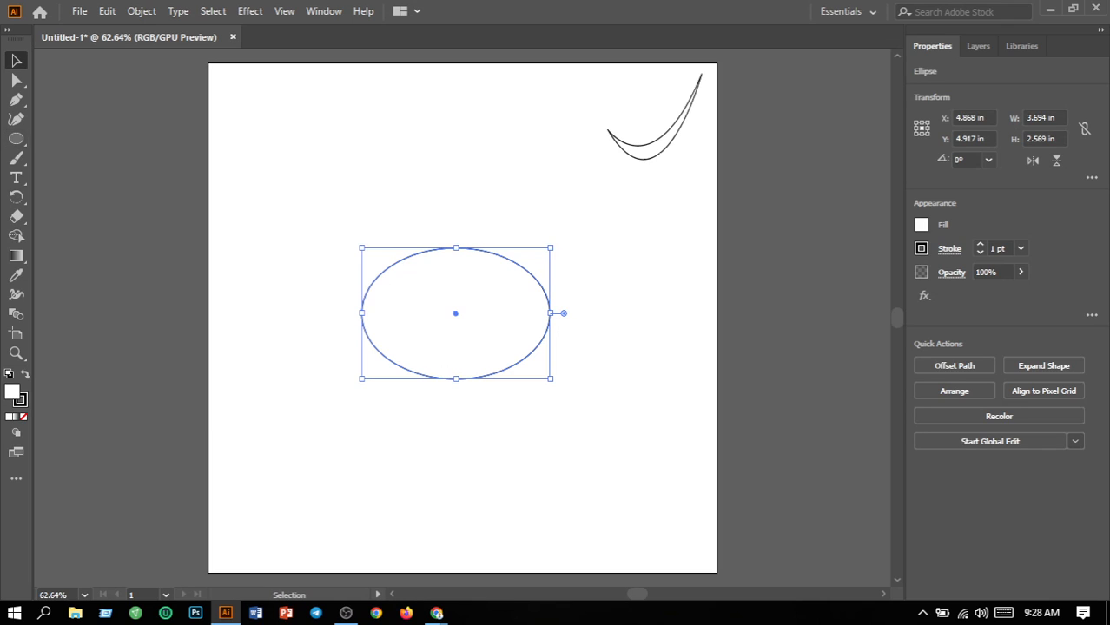
- Fill the ellipse with the red colour DD0A0A
double_click(14, 393)
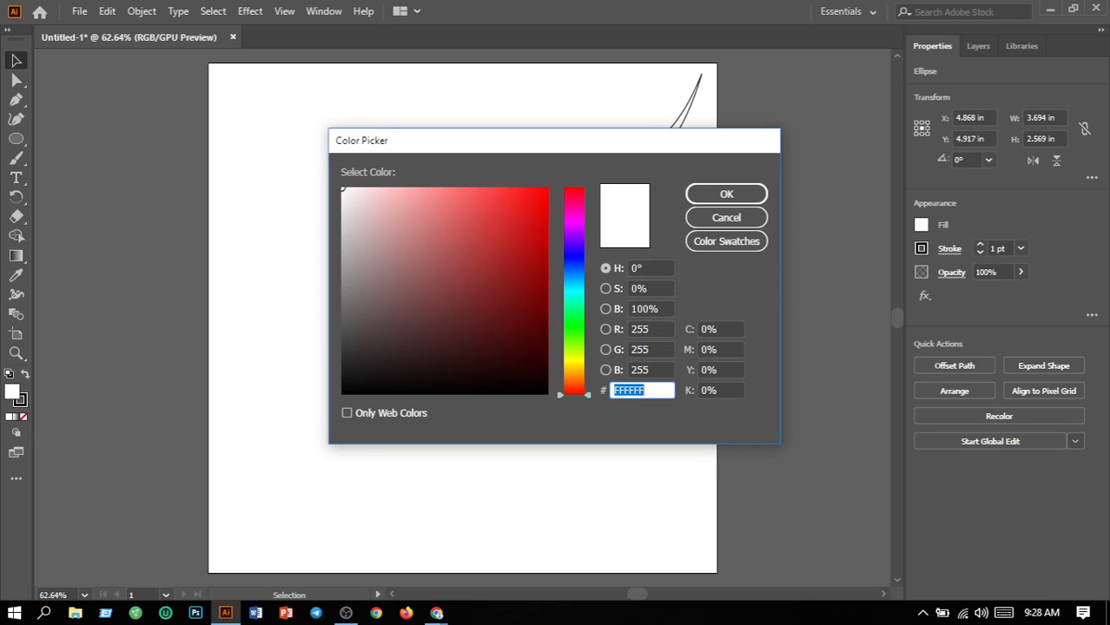
text(DD0A0A)
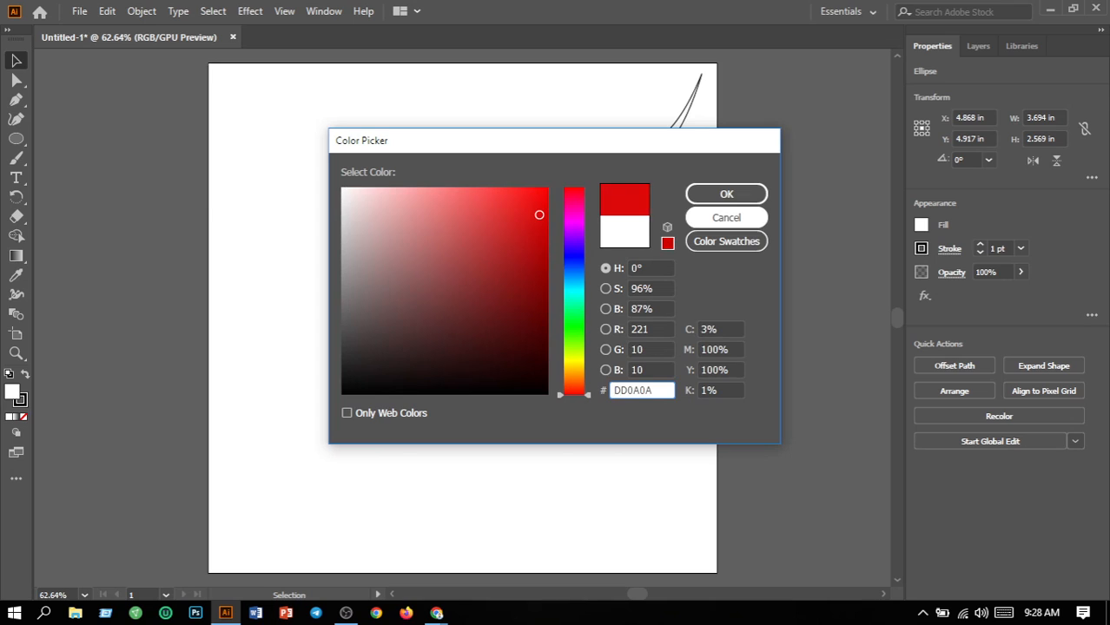
key(Return)
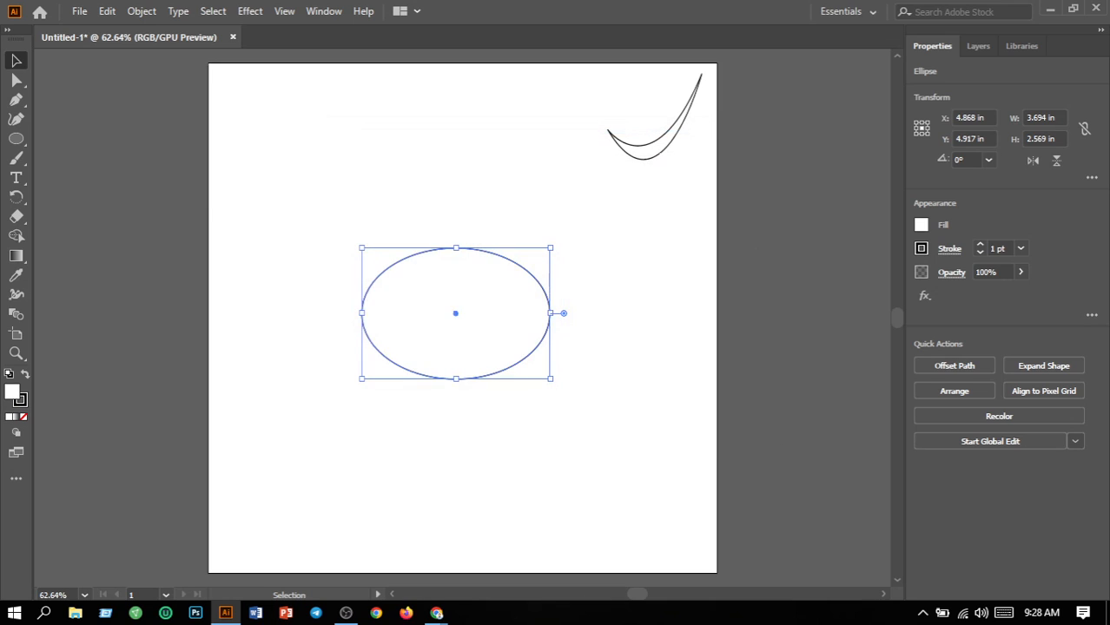
- Draw a rectangle about 4.96 in wide and 2.53 in high over the ellipse, leaving only the ellipse's upper cap uncovered
click(15, 139)
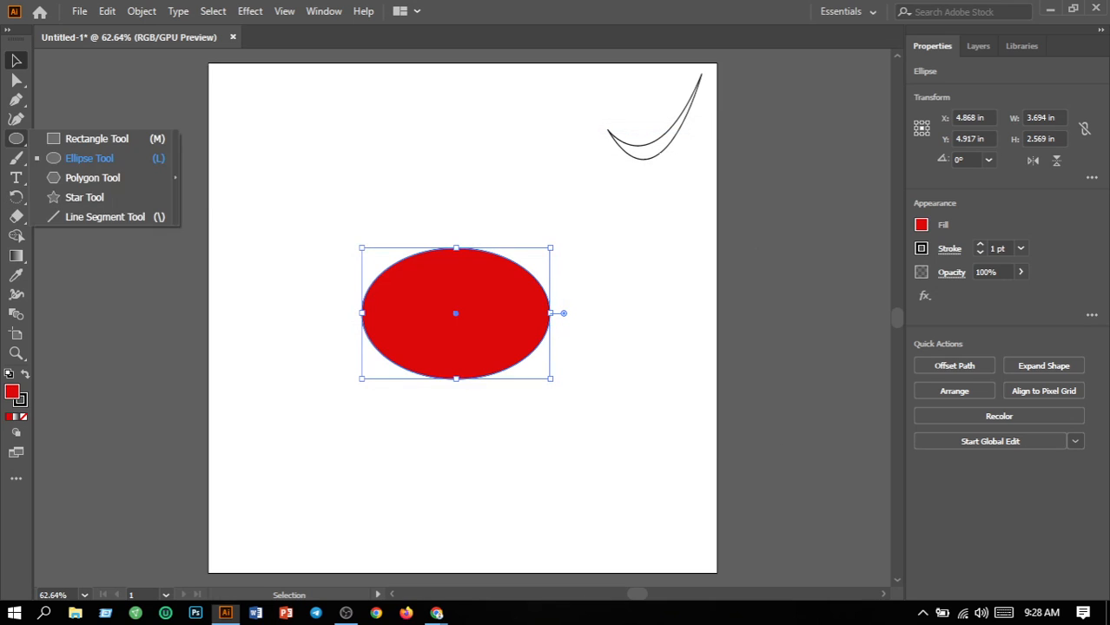
click(91, 139)
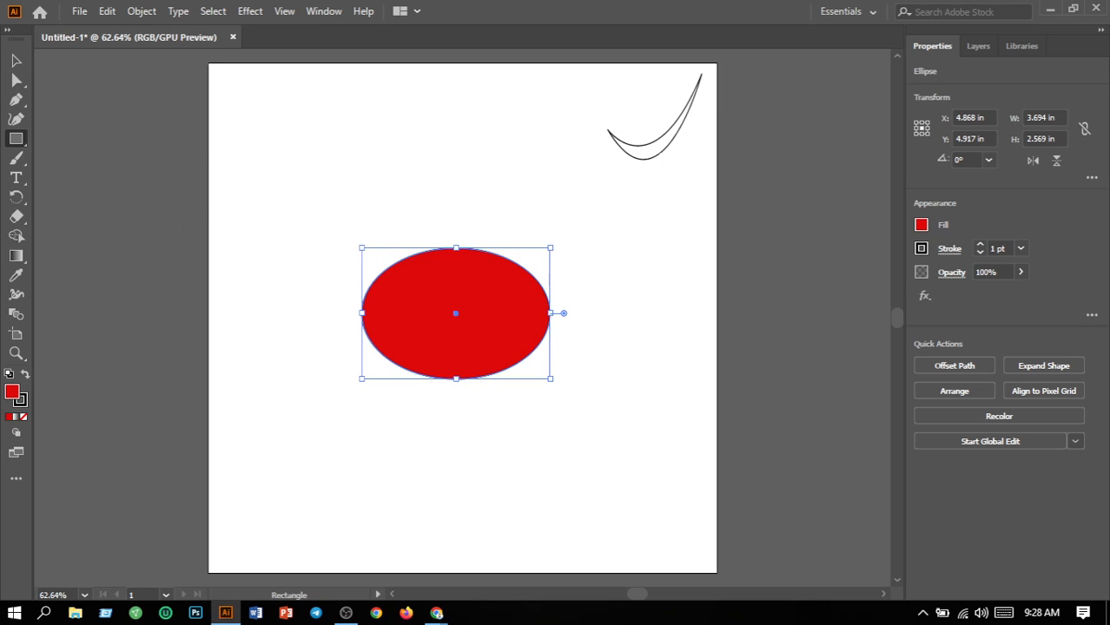
click(456, 313)
click(594, 318)
mouse_move(348, 278)
mouse_down()
mouse_move(427, 346)
mouse_move(600, 405)
mouse_up()
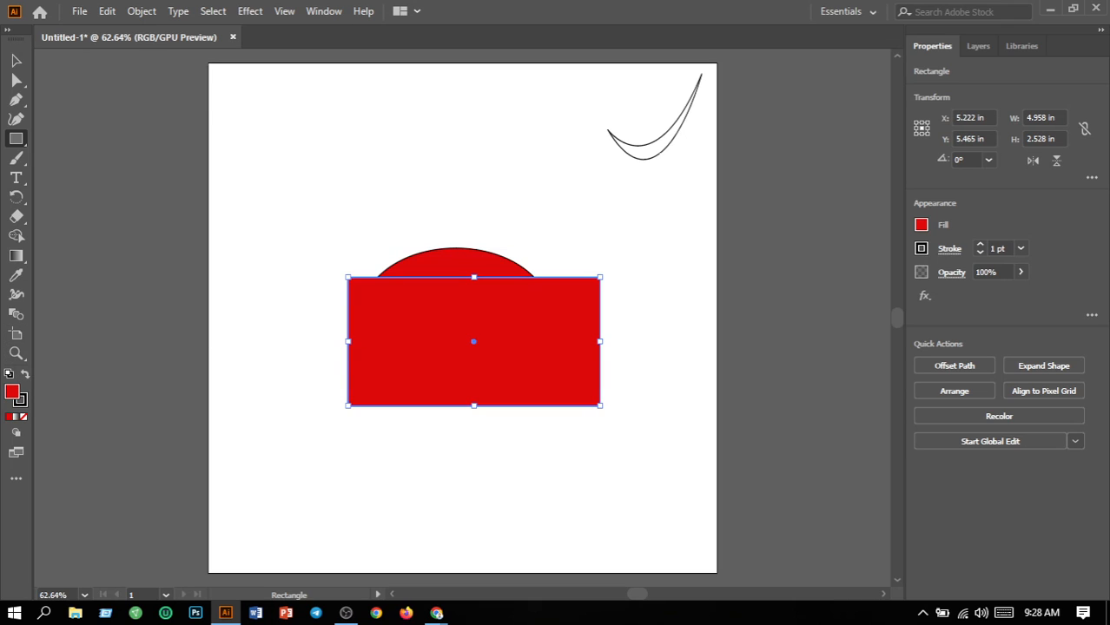
- Fill the rectangle covering the ellipse with the near-black colour 070404
double_click(13, 392)
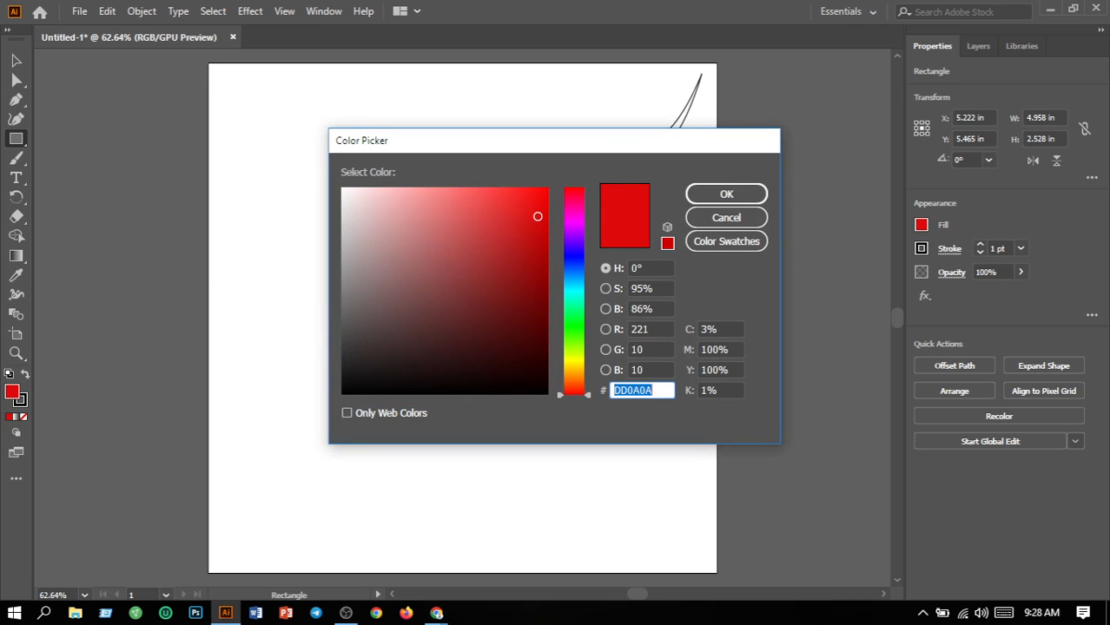
click(441, 389)
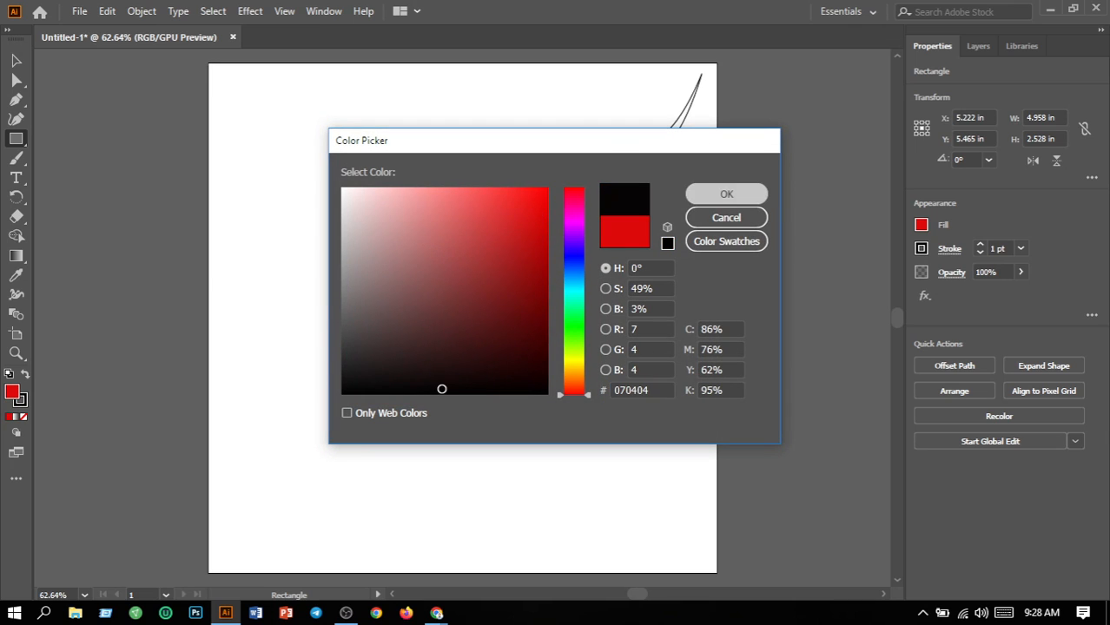
key(Return)
- Select the ellipse and black rectangle, and remove their overlap and the rest of the rectangle with the Shape Builder tool
click(15, 60)
drag(248, 169, 461, 387)
drag(514, 426, 604, 462)
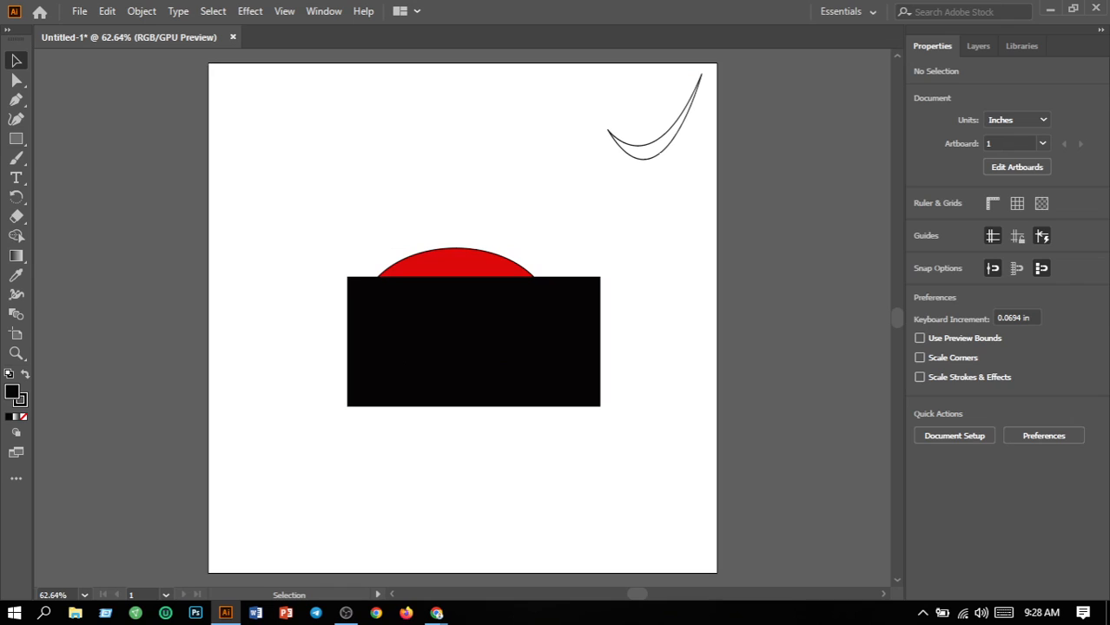
drag(268, 175, 574, 434)
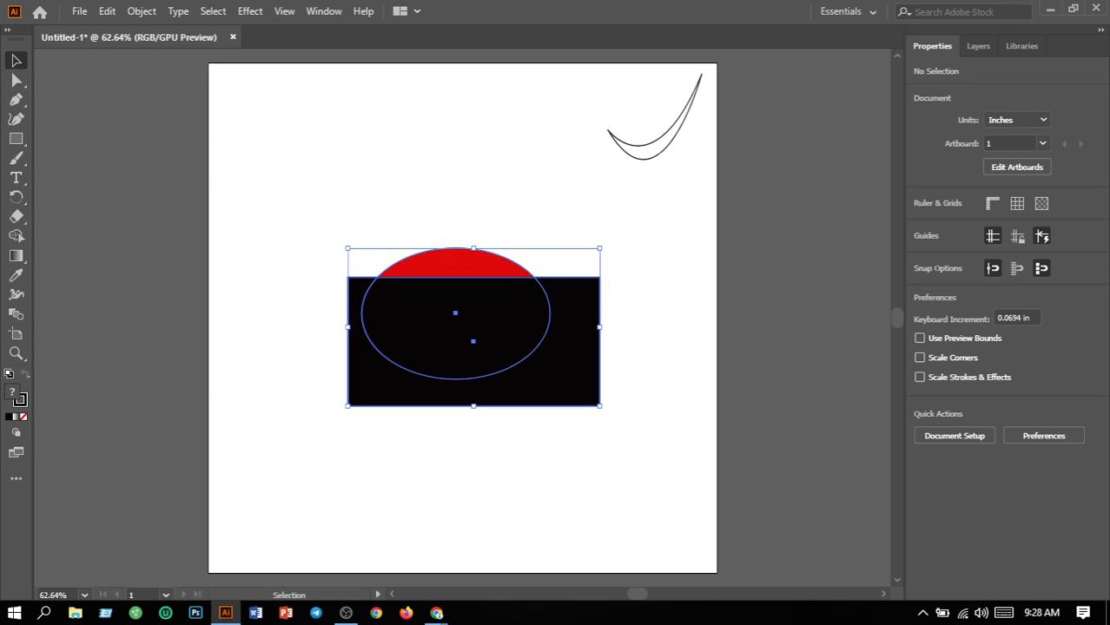
click(18, 237)
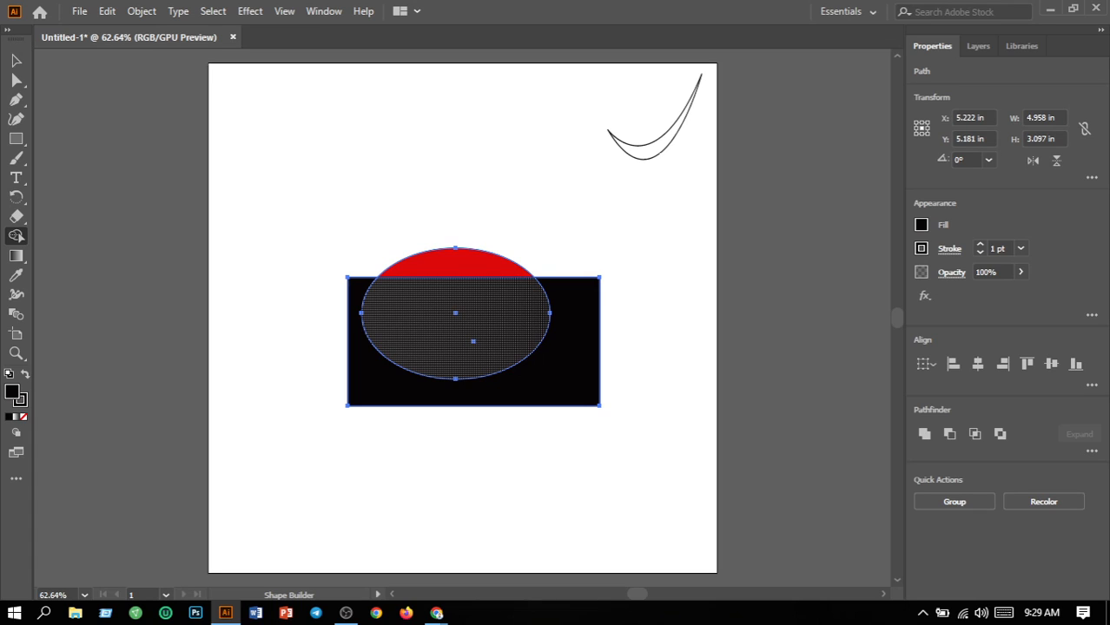
alt+click(473, 341)
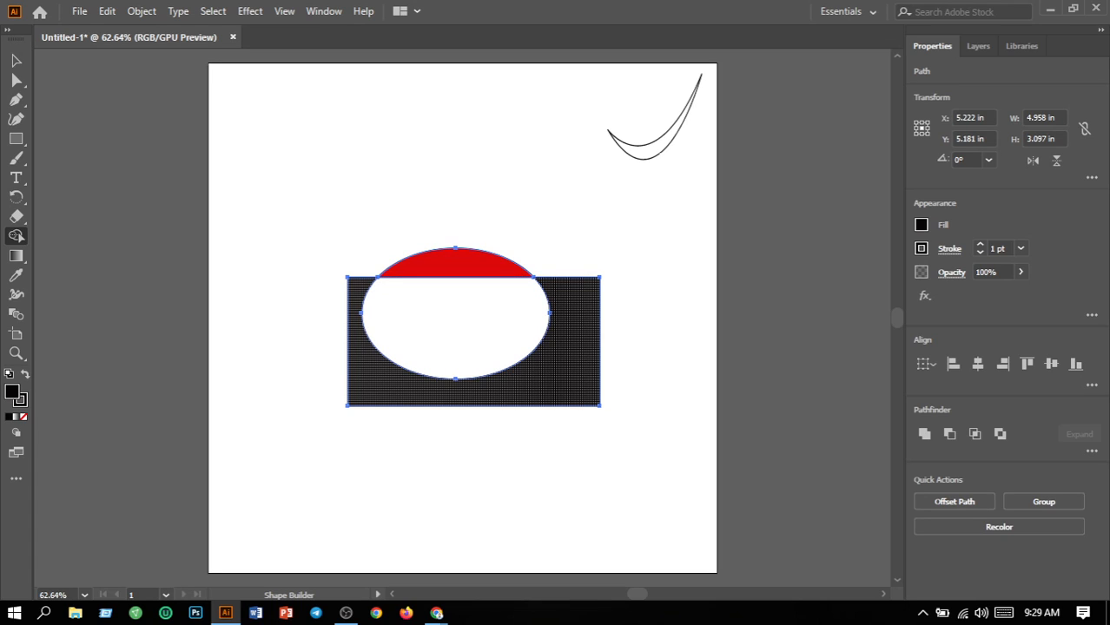
alt+click(565, 365)
key(v)
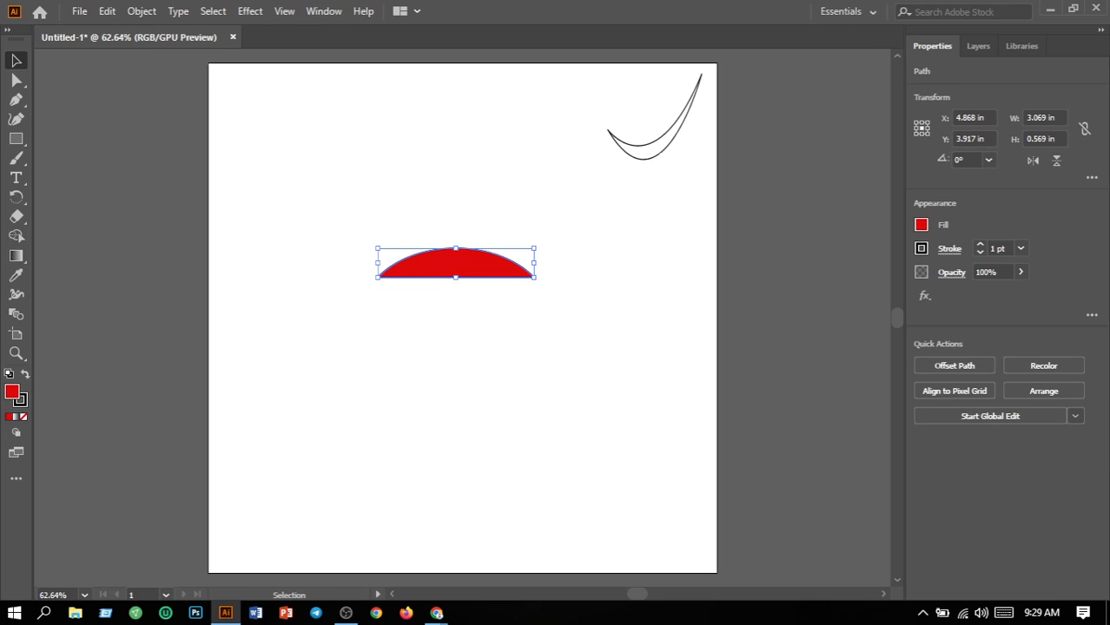
- Remove the red dome's outline by setting its stroke weight to 0
key(ctrl+shift+a)
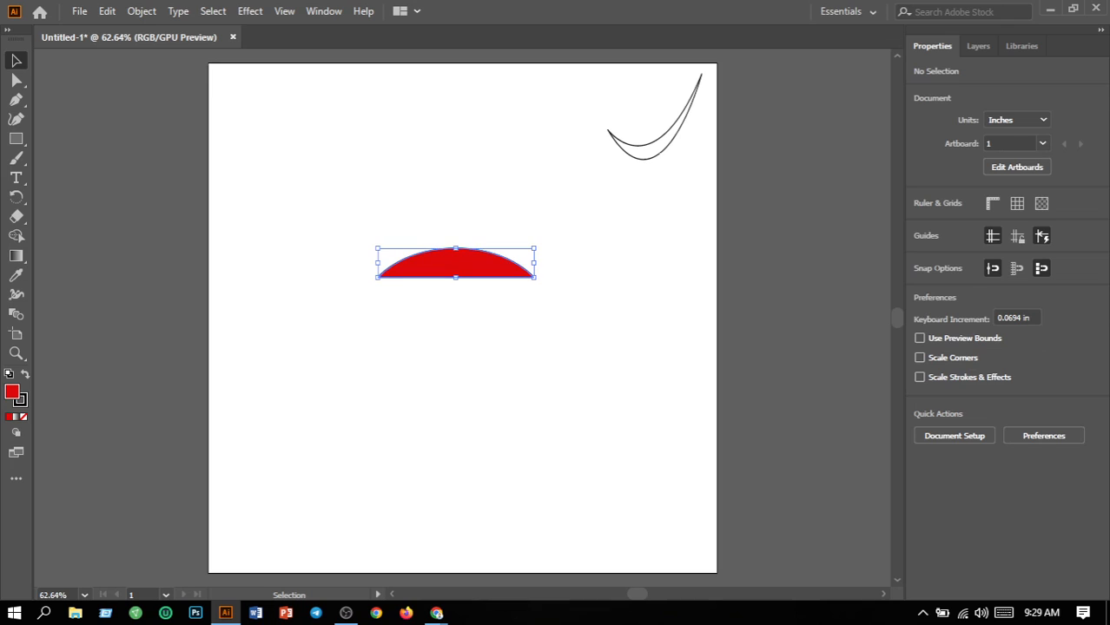
click(456, 264)
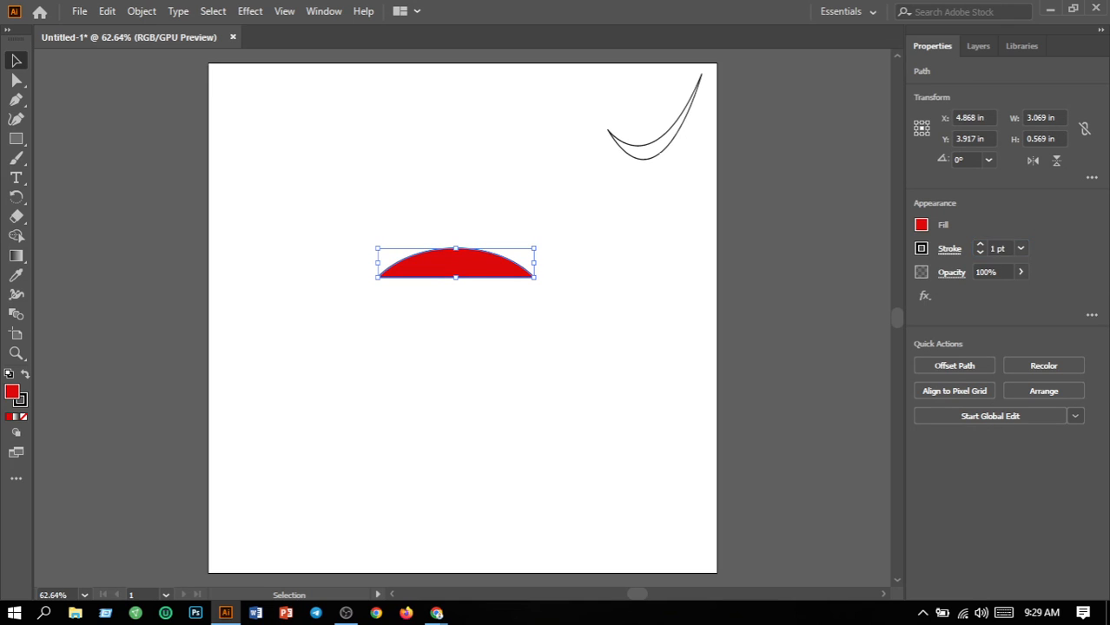
click(949, 248)
text(0)
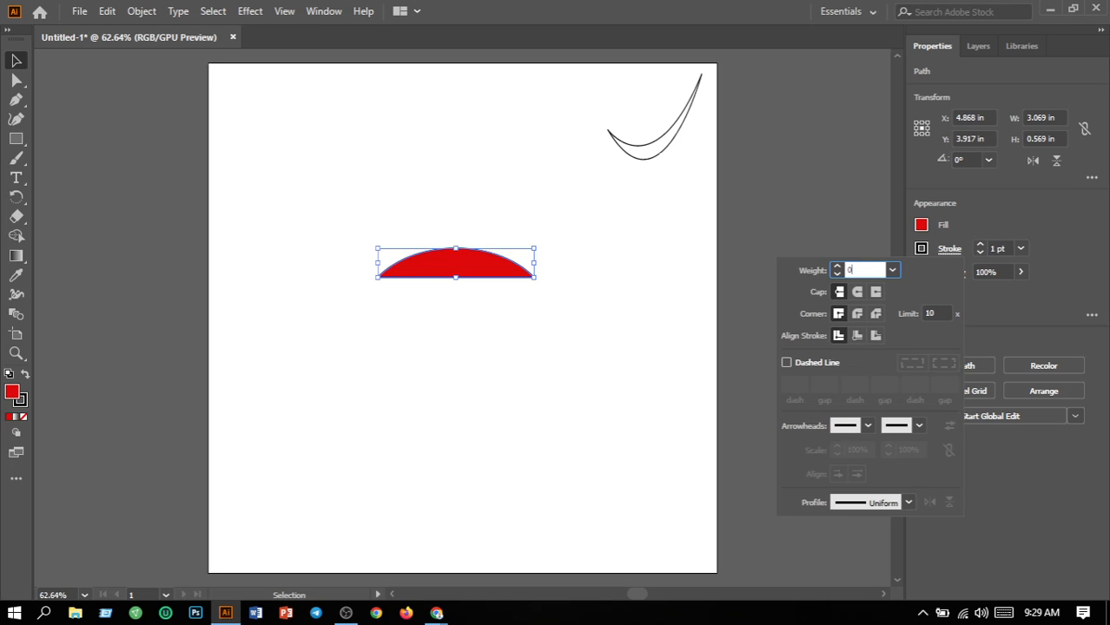
key(Return)
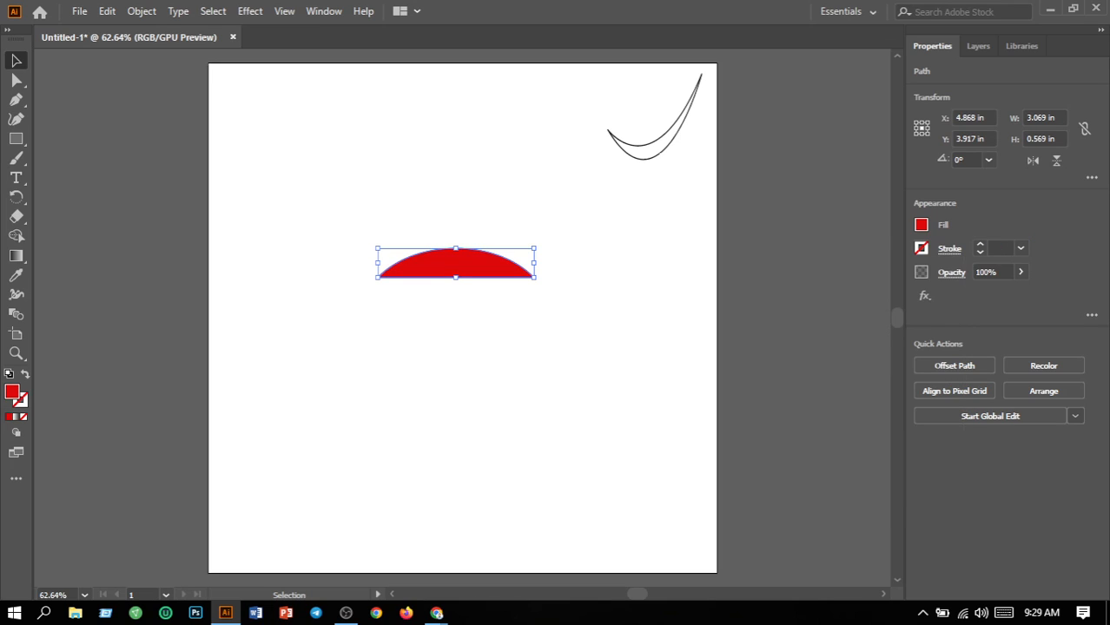
click(1000, 248)
text(0)
key(Return)
key(ctrl+shift+a)
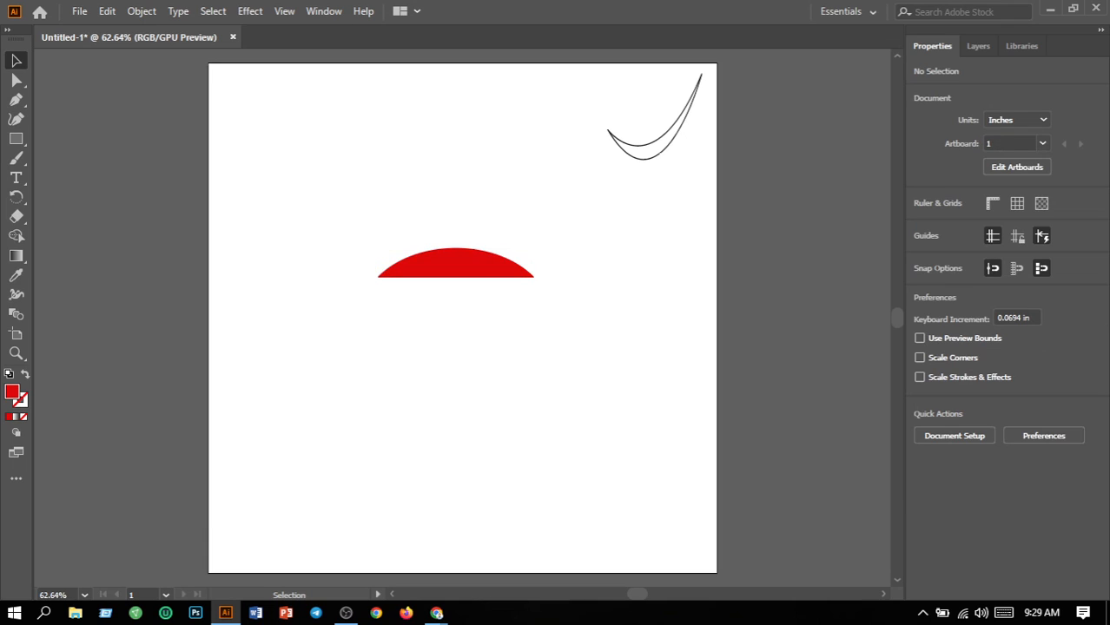
- Duplicate the red dome just below the original and flip the copy vertically so its curve faces down
drag(495, 276, 502, 330)
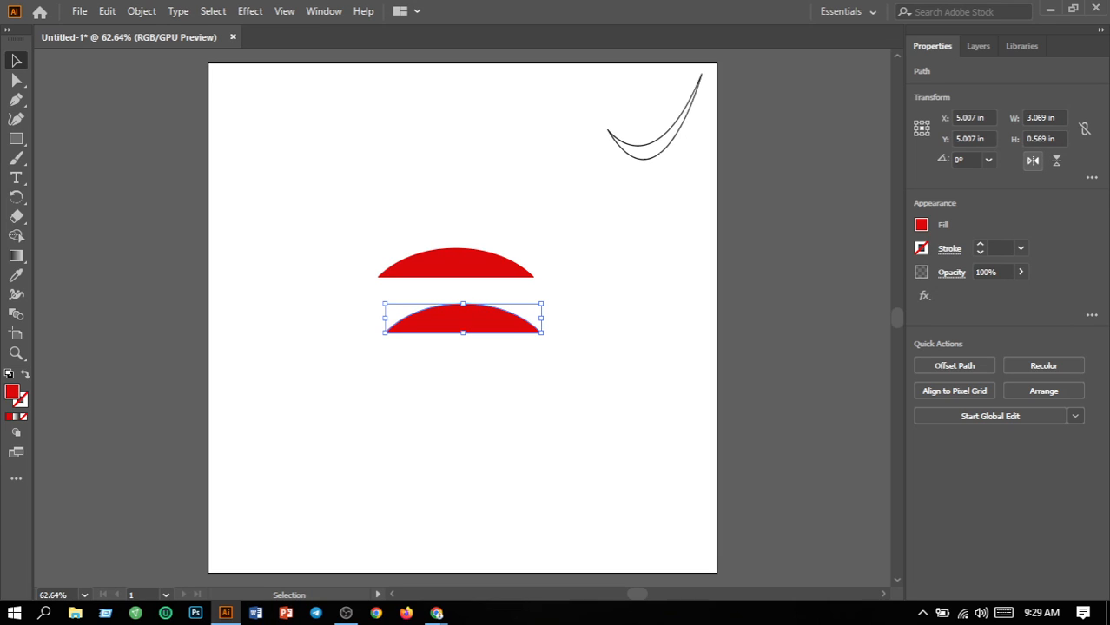
click(1032, 161)
click(1032, 160)
click(1056, 161)
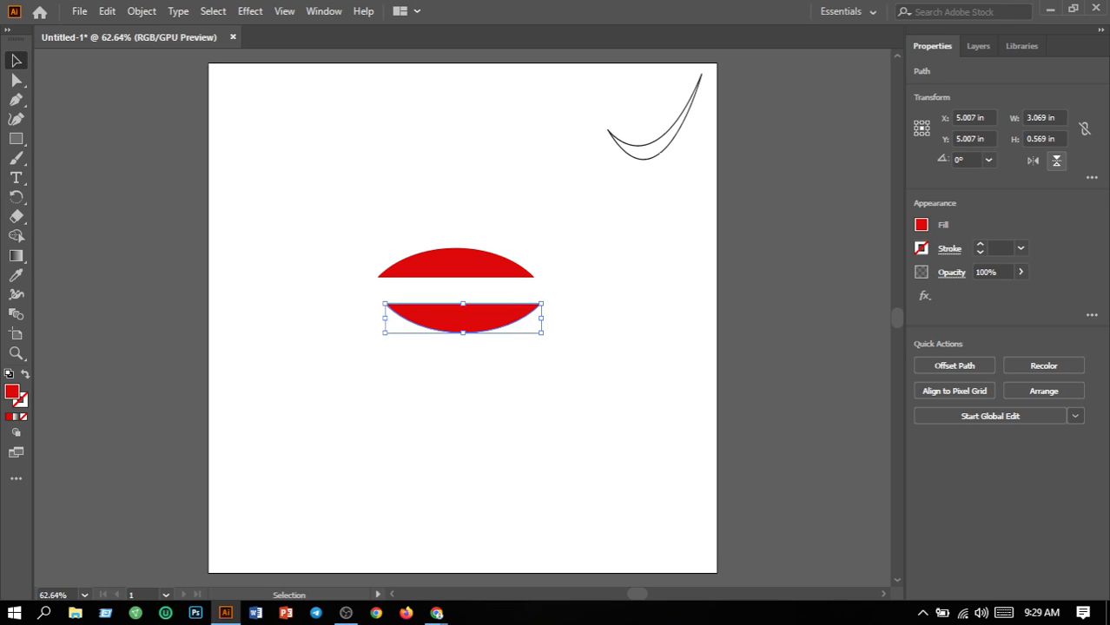
- Move the flipped copy close beneath the original dome and offset to its right, centred at about X 5.67 in, Y 4.62 in
click(584, 358)
drag(497, 326, 530, 306)
click(573, 355)
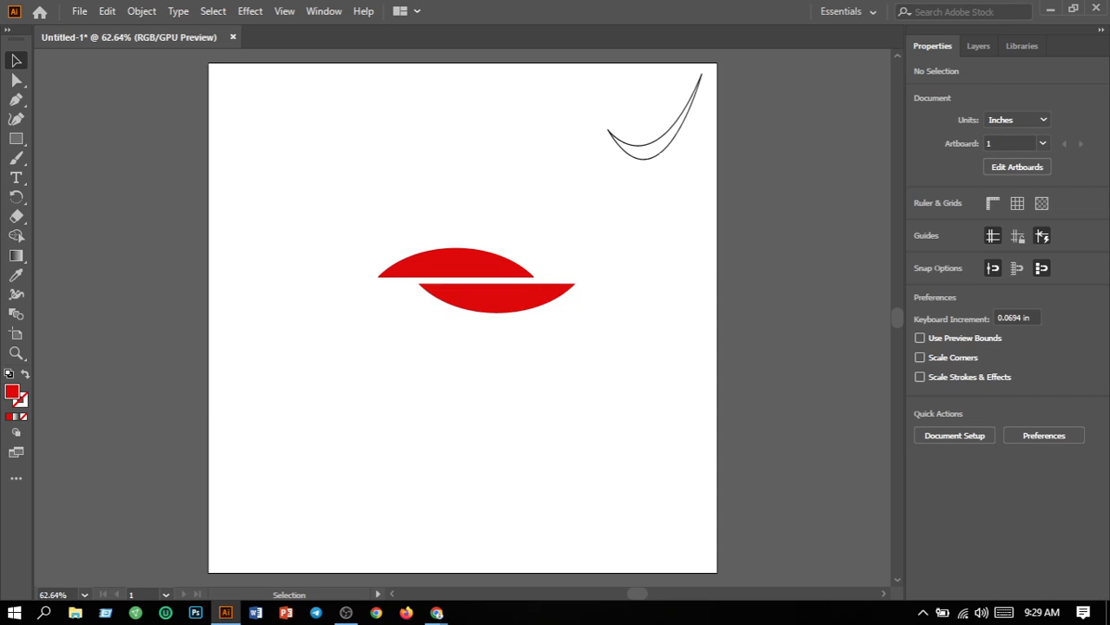
- Fill the upper dome with the cyan colour 0BC3DB
click(456, 263)
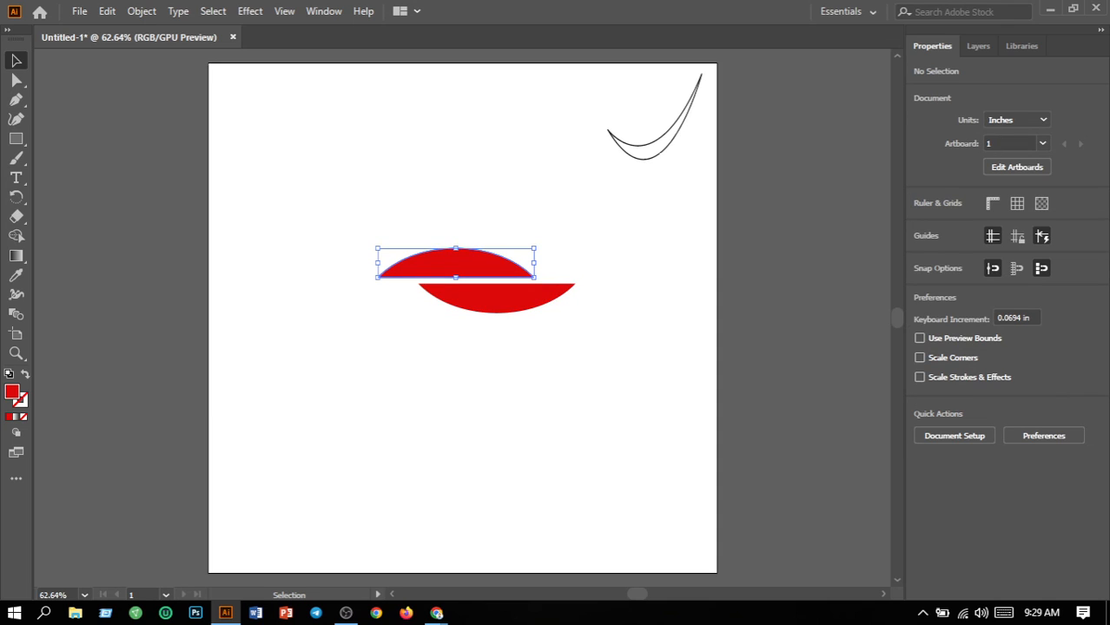
double_click(12, 393)
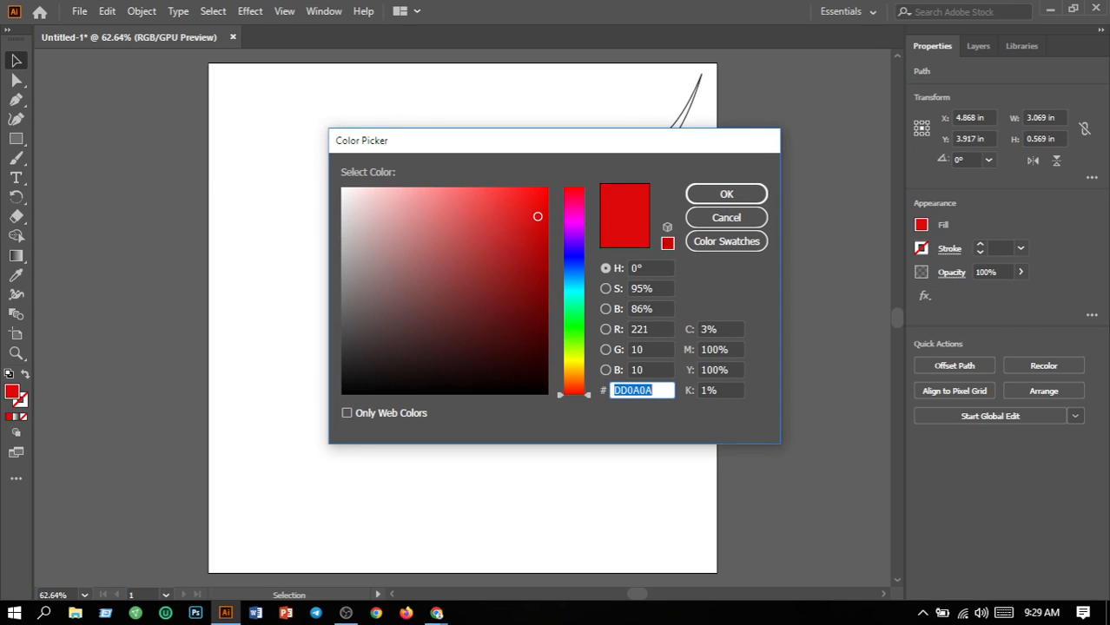
drag(574, 294, 574, 285)
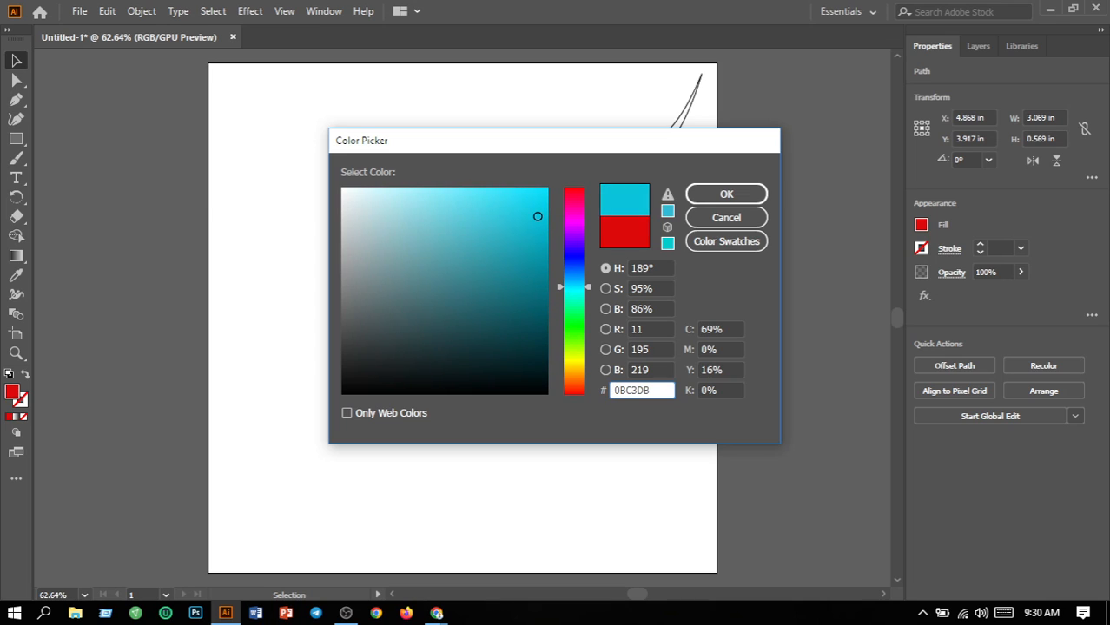
click(726, 193)
- Fill the flipped lower dome with the dark grey colour 2B2B2B
click(535, 304)
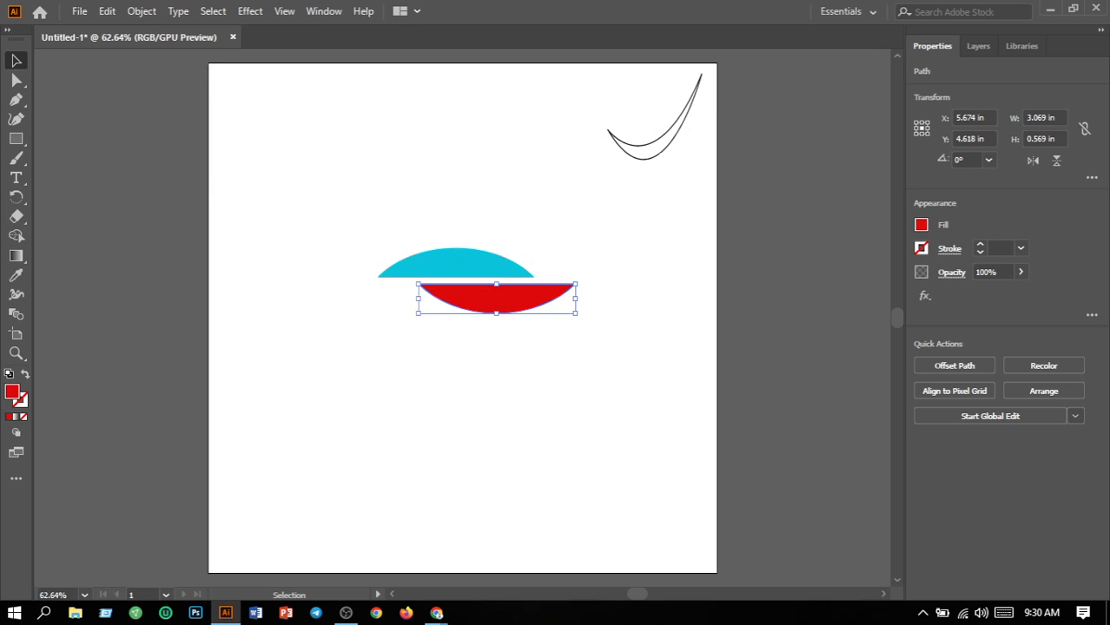
double_click(13, 392)
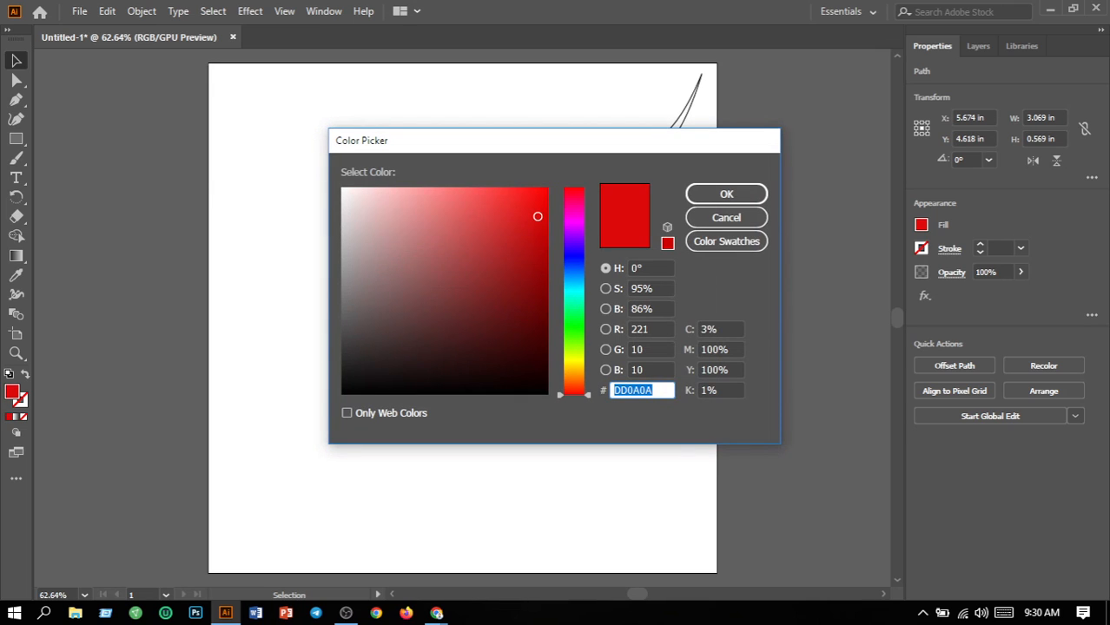
text(2B2B2B)
key(Return)
key(ctrl+shift+a)
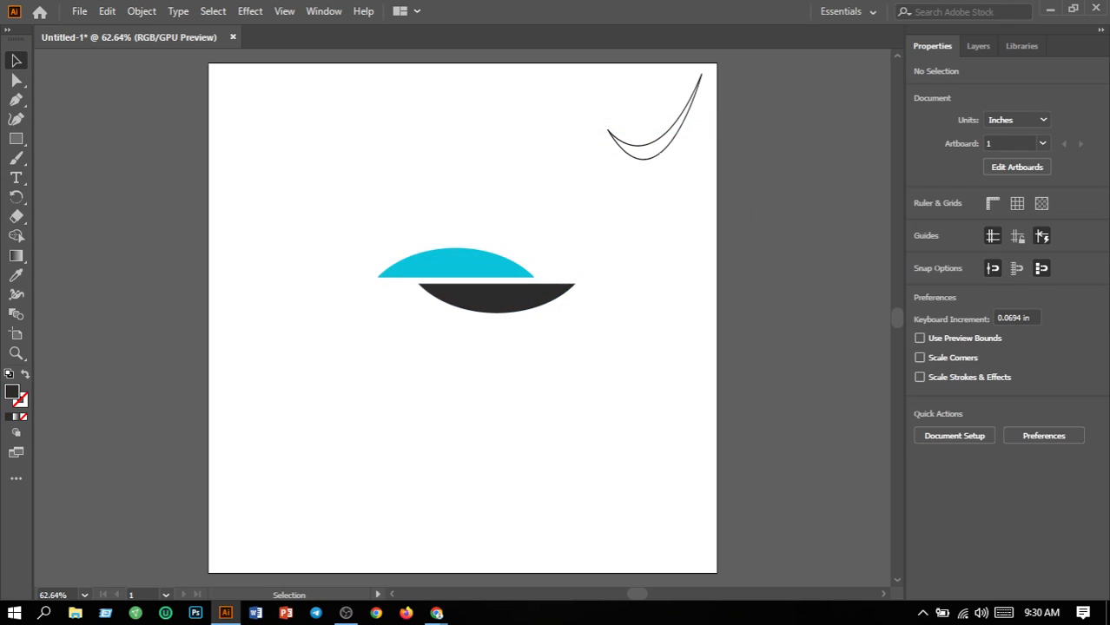
- Move both domes up together and place the crescent below them, centred at about X 5.32 in, Y 5.31 in
drag(330, 194, 516, 356)
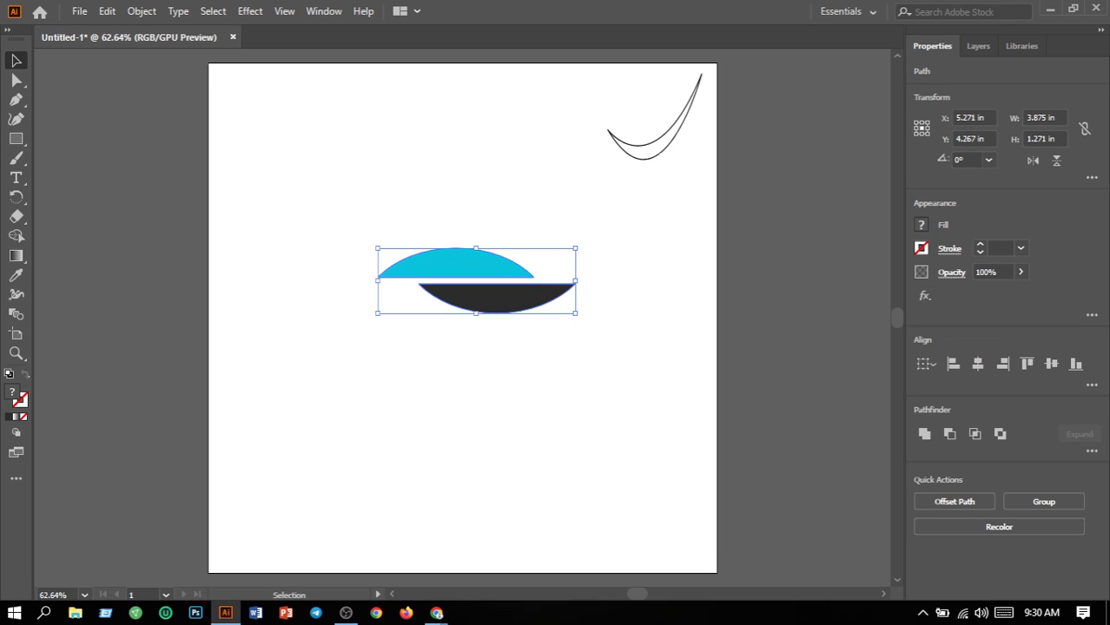
key(ctrl+shift+a)
drag(329, 206, 516, 371)
drag(500, 287, 503, 246)
drag(664, 156, 486, 375)
click(451, 390)
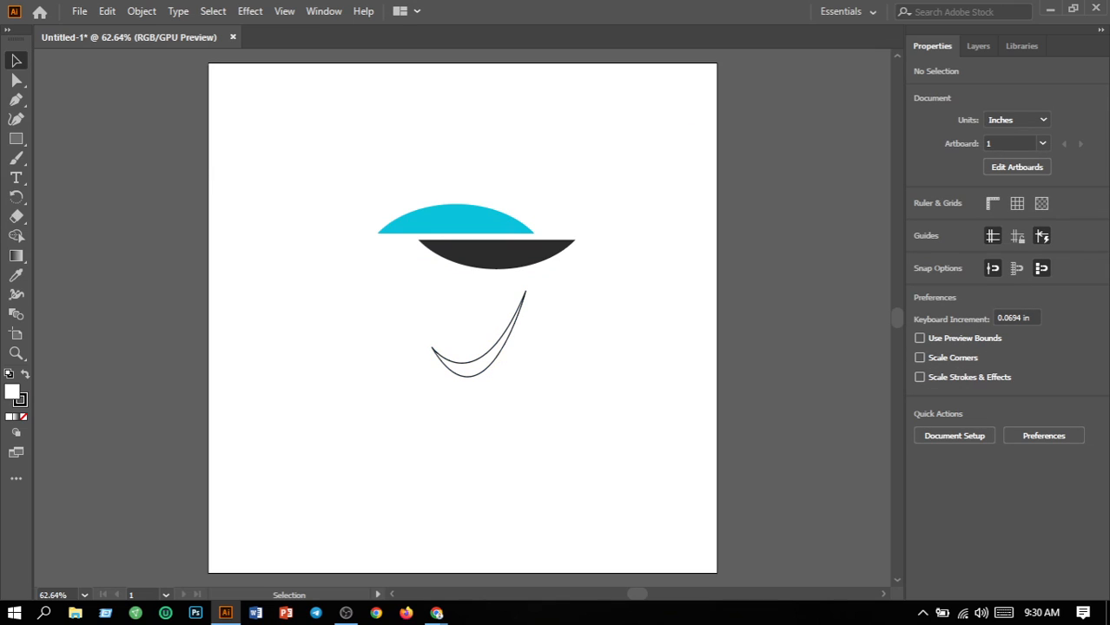
- Fill the crescent with the orange colour F97203
click(479, 365)
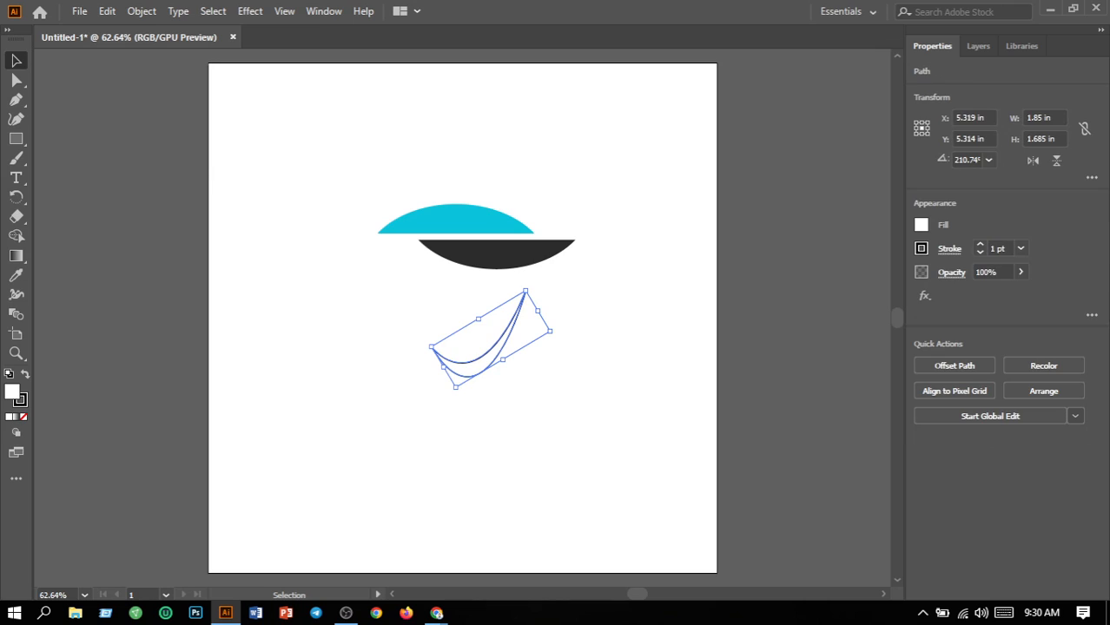
double_click(11, 393)
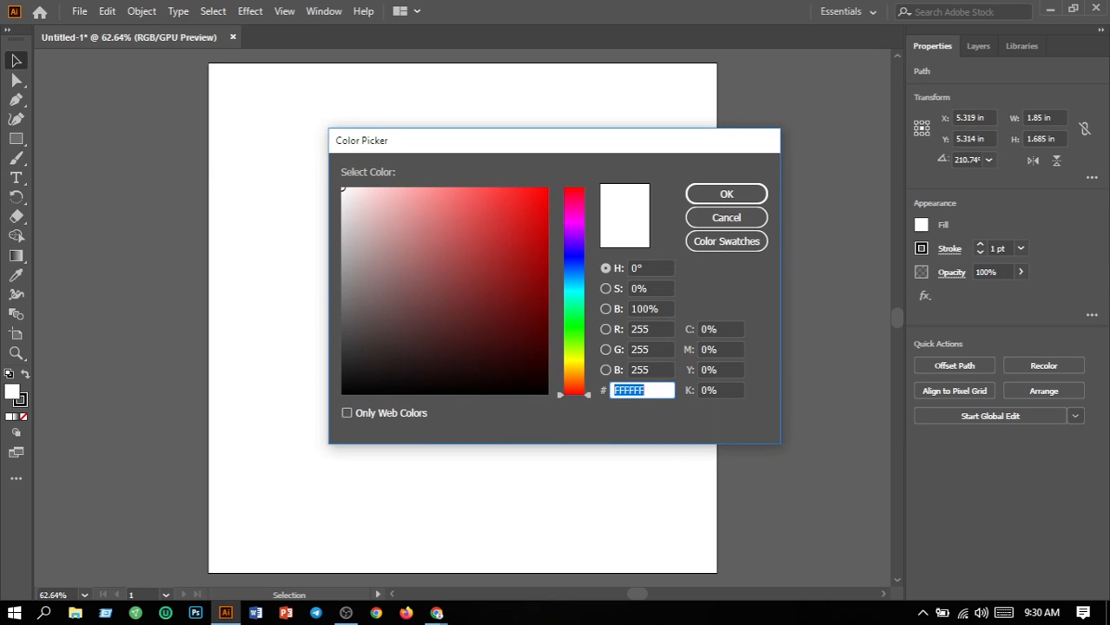
click(574, 377)
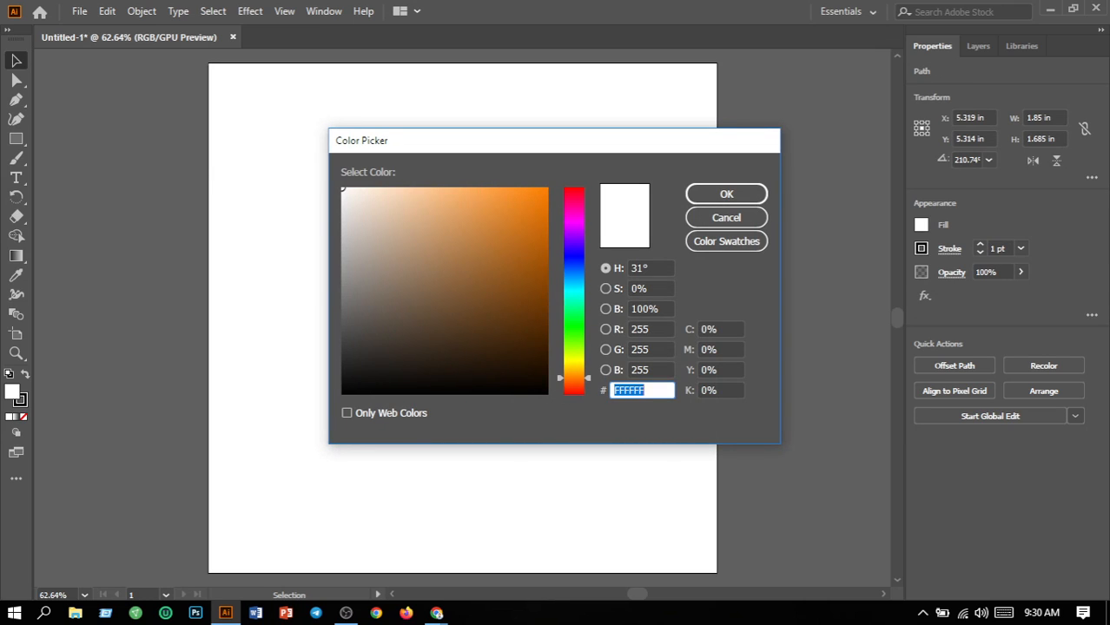
drag(574, 377, 574, 380)
text(F97C03)
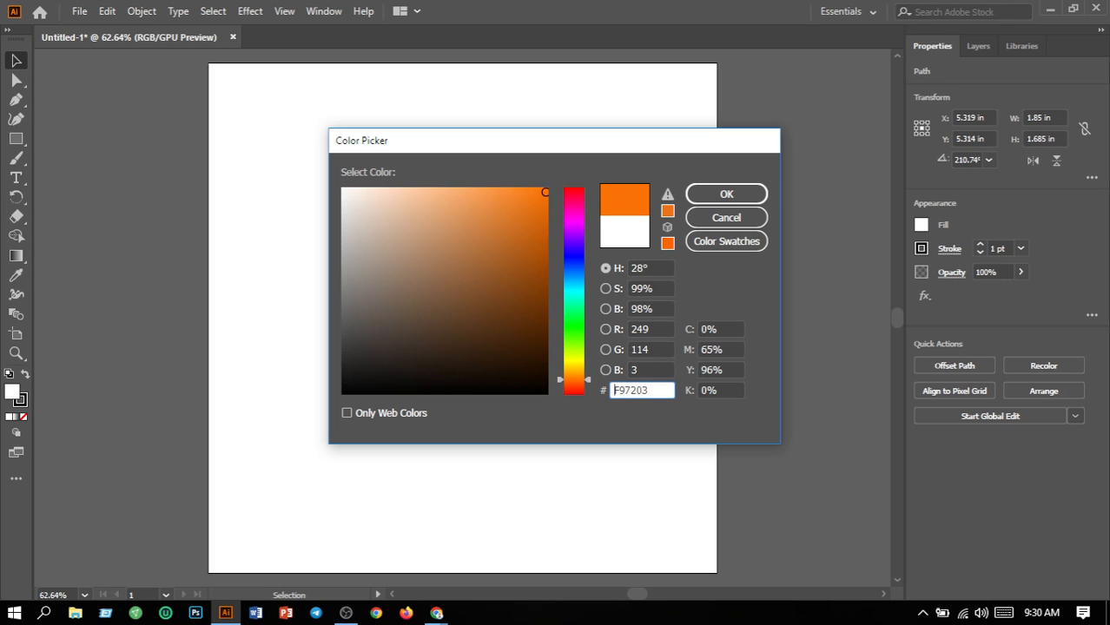
key(Return)
click(589, 373)
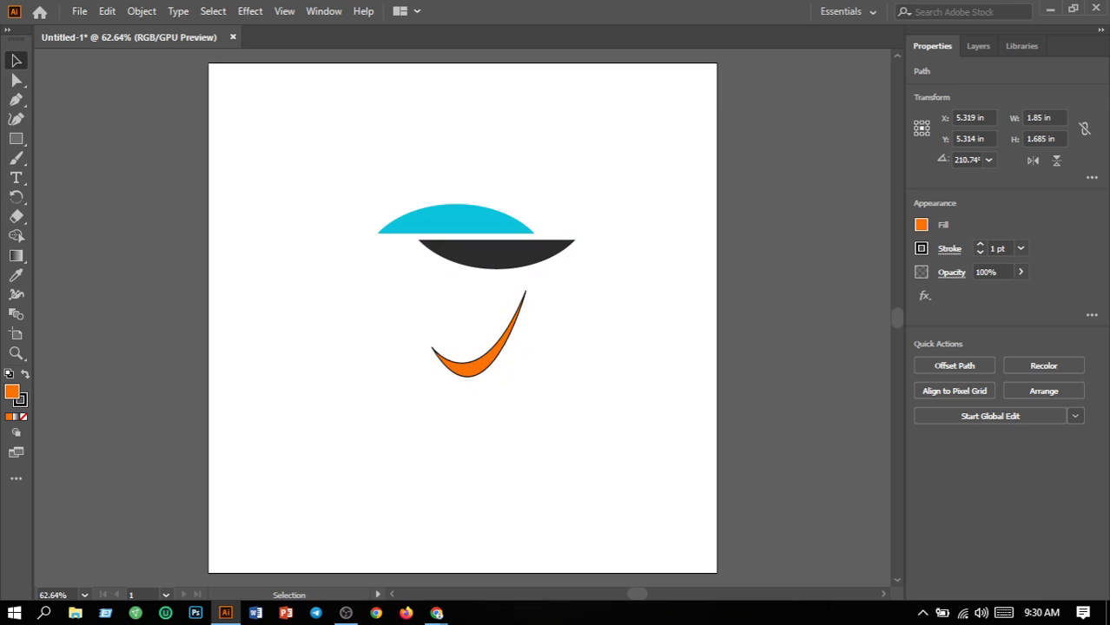
- Remove the crescent's outline by clearing its stroke weight
click(498, 349)
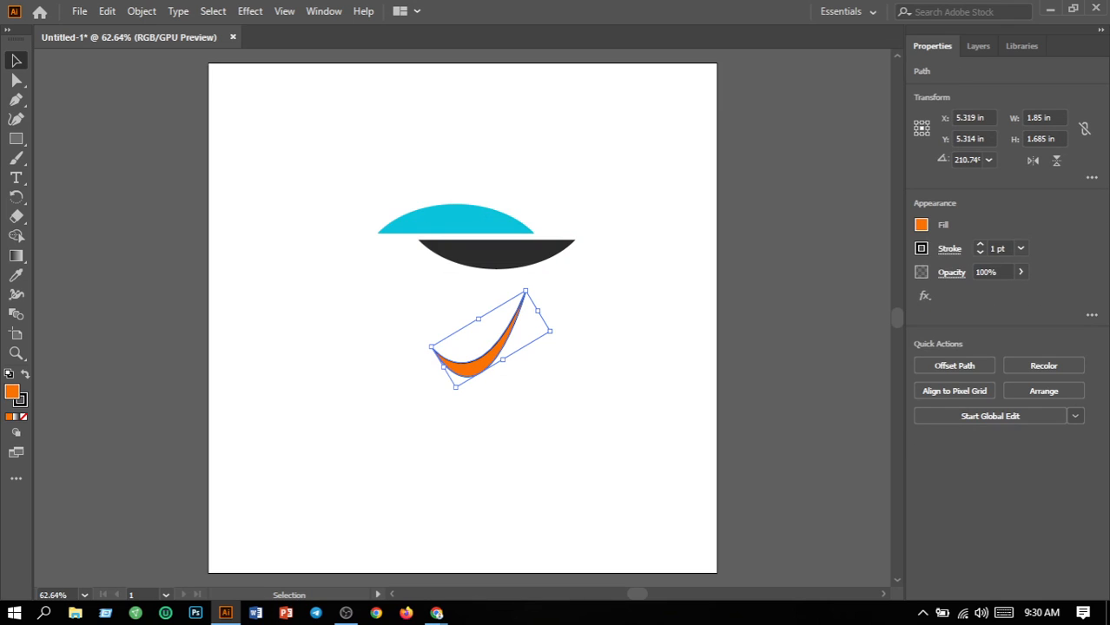
drag(1007, 249, 987, 249)
key(BackSpace)
key(Return)
key(ctrl+shift+a)
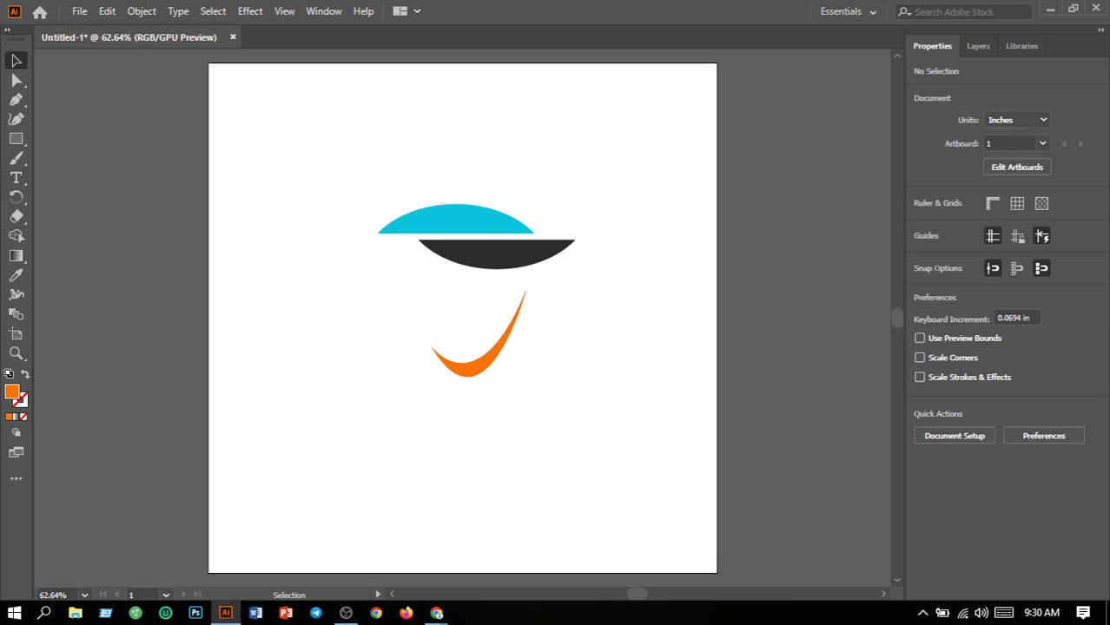